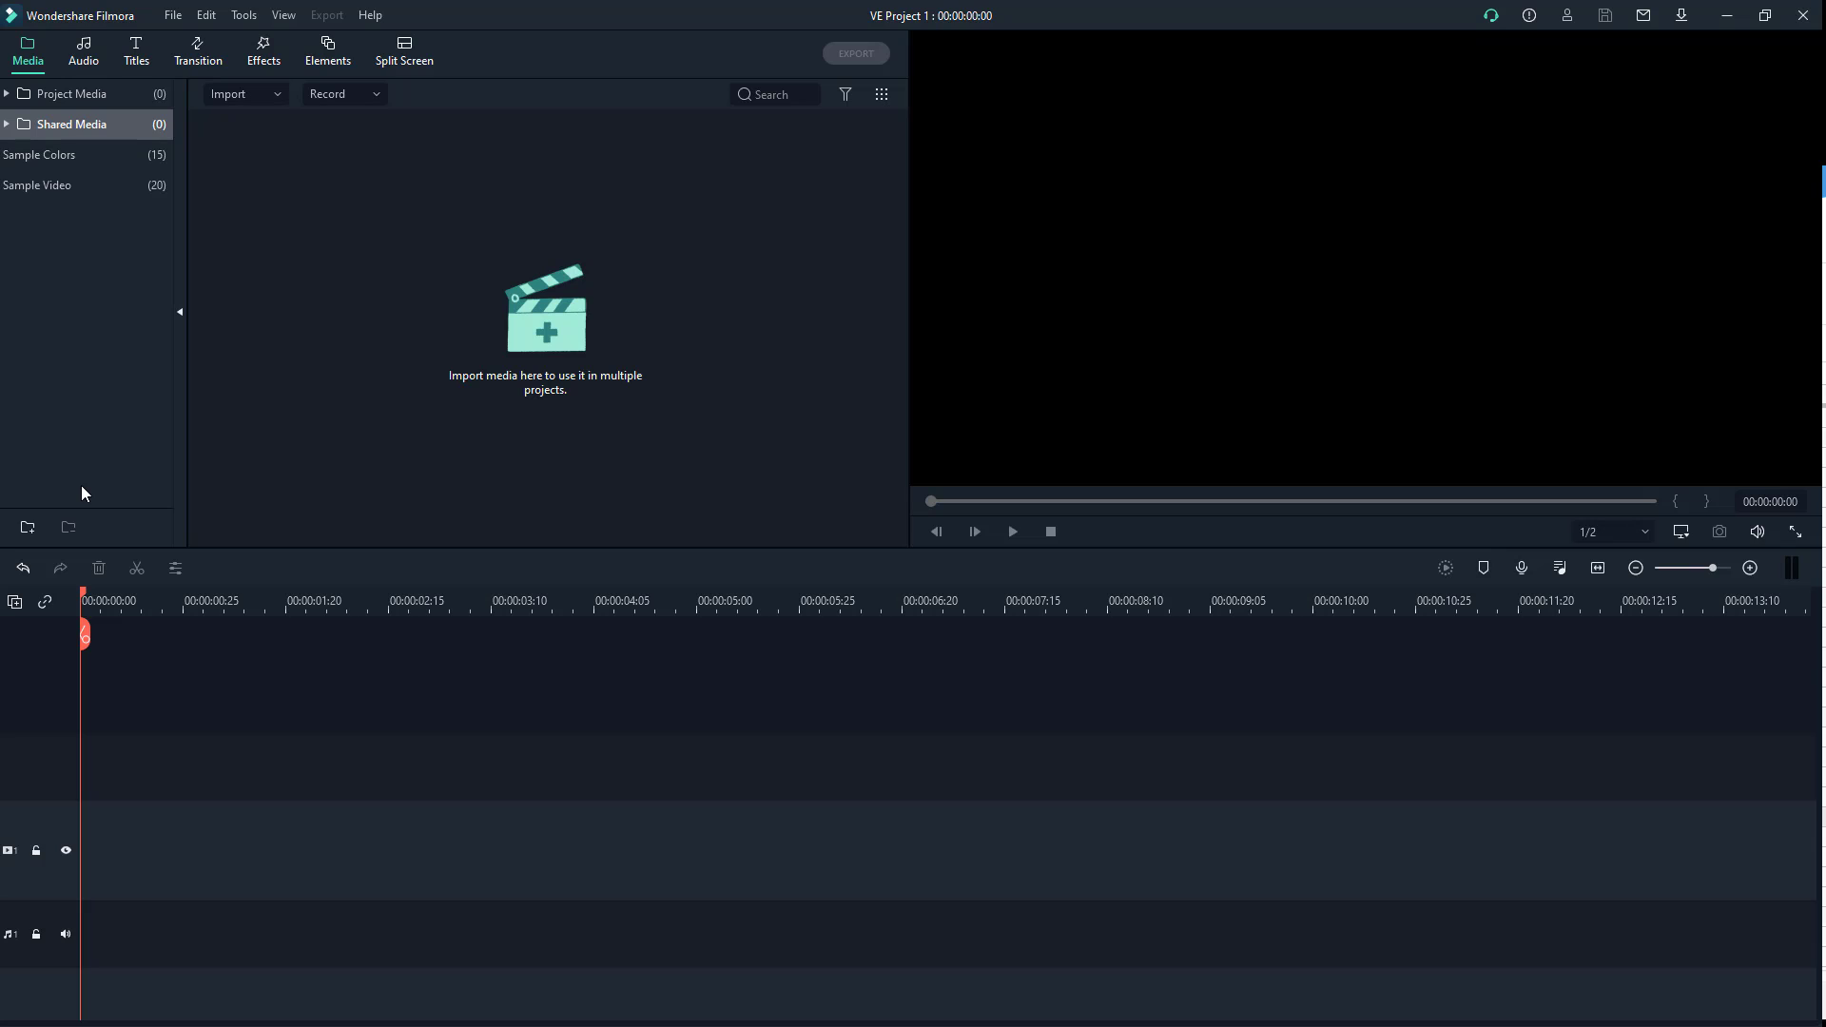
Add a second folder under Shared Media and another new folder under Project Media, keeping their default names
{"action": "double_click", "coordinate": [28, 530]}
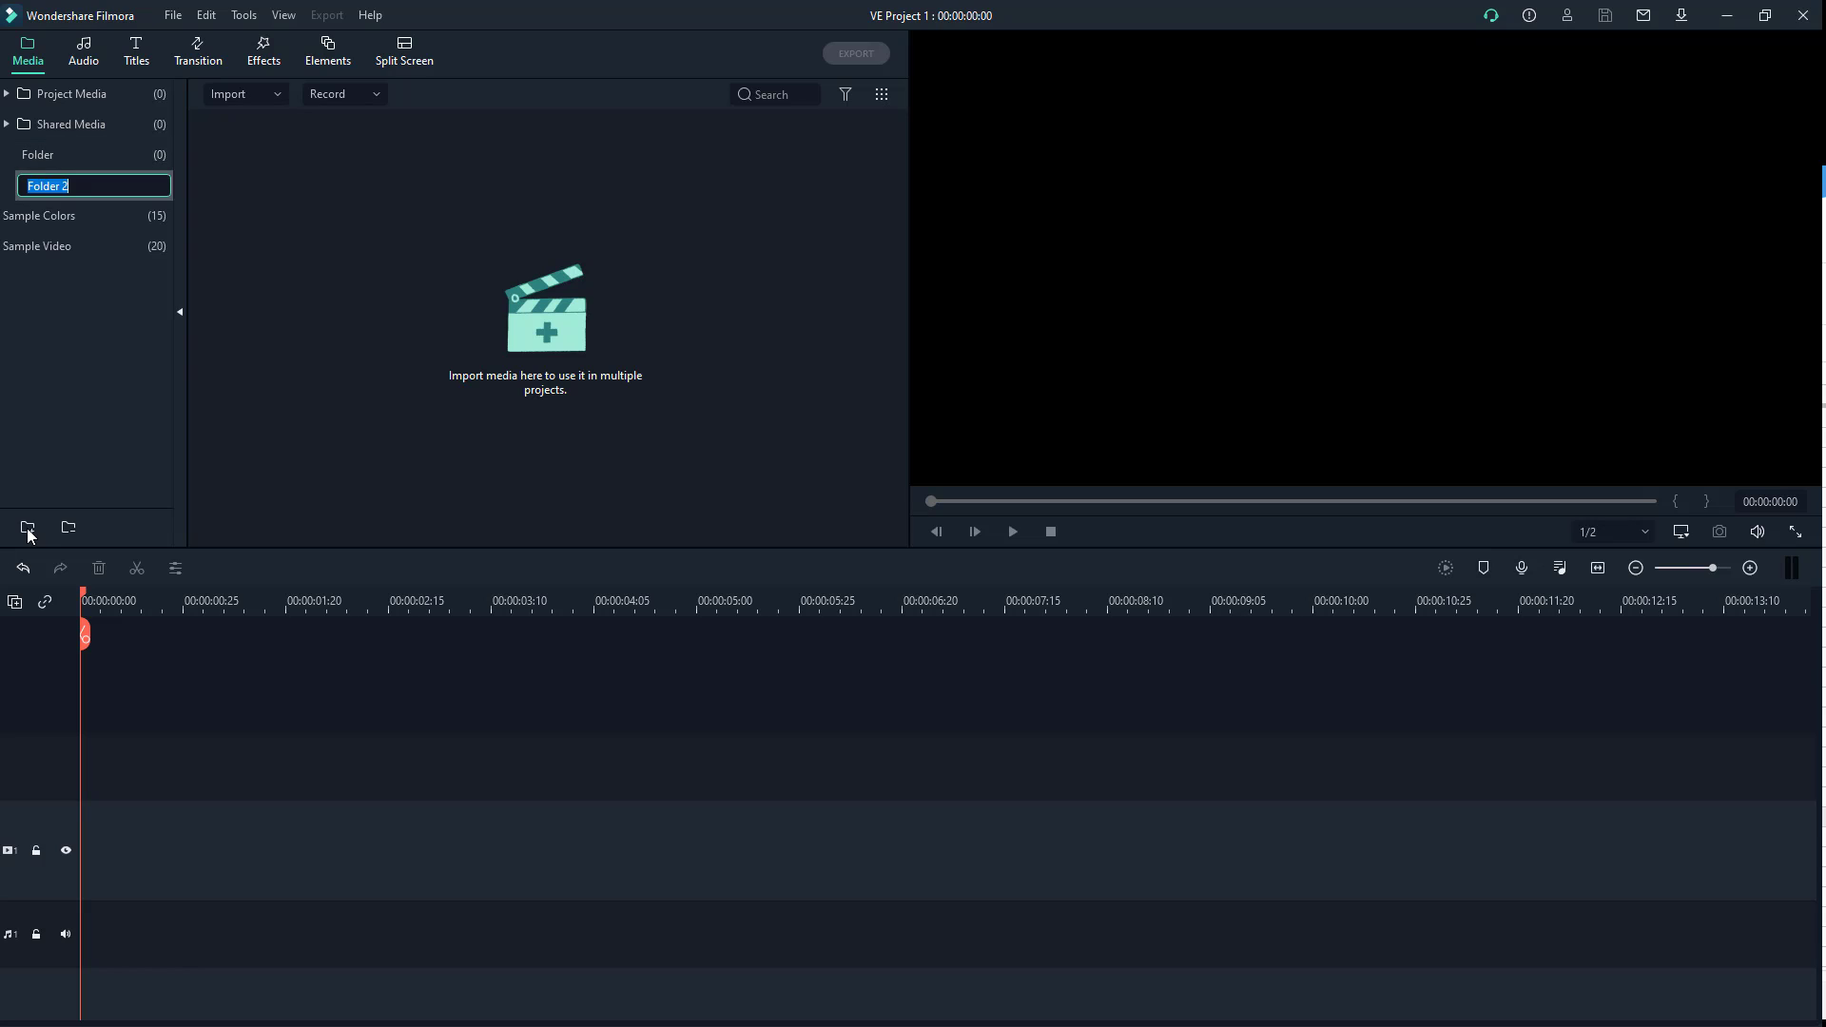
{"action": "key", "text": "Return"}
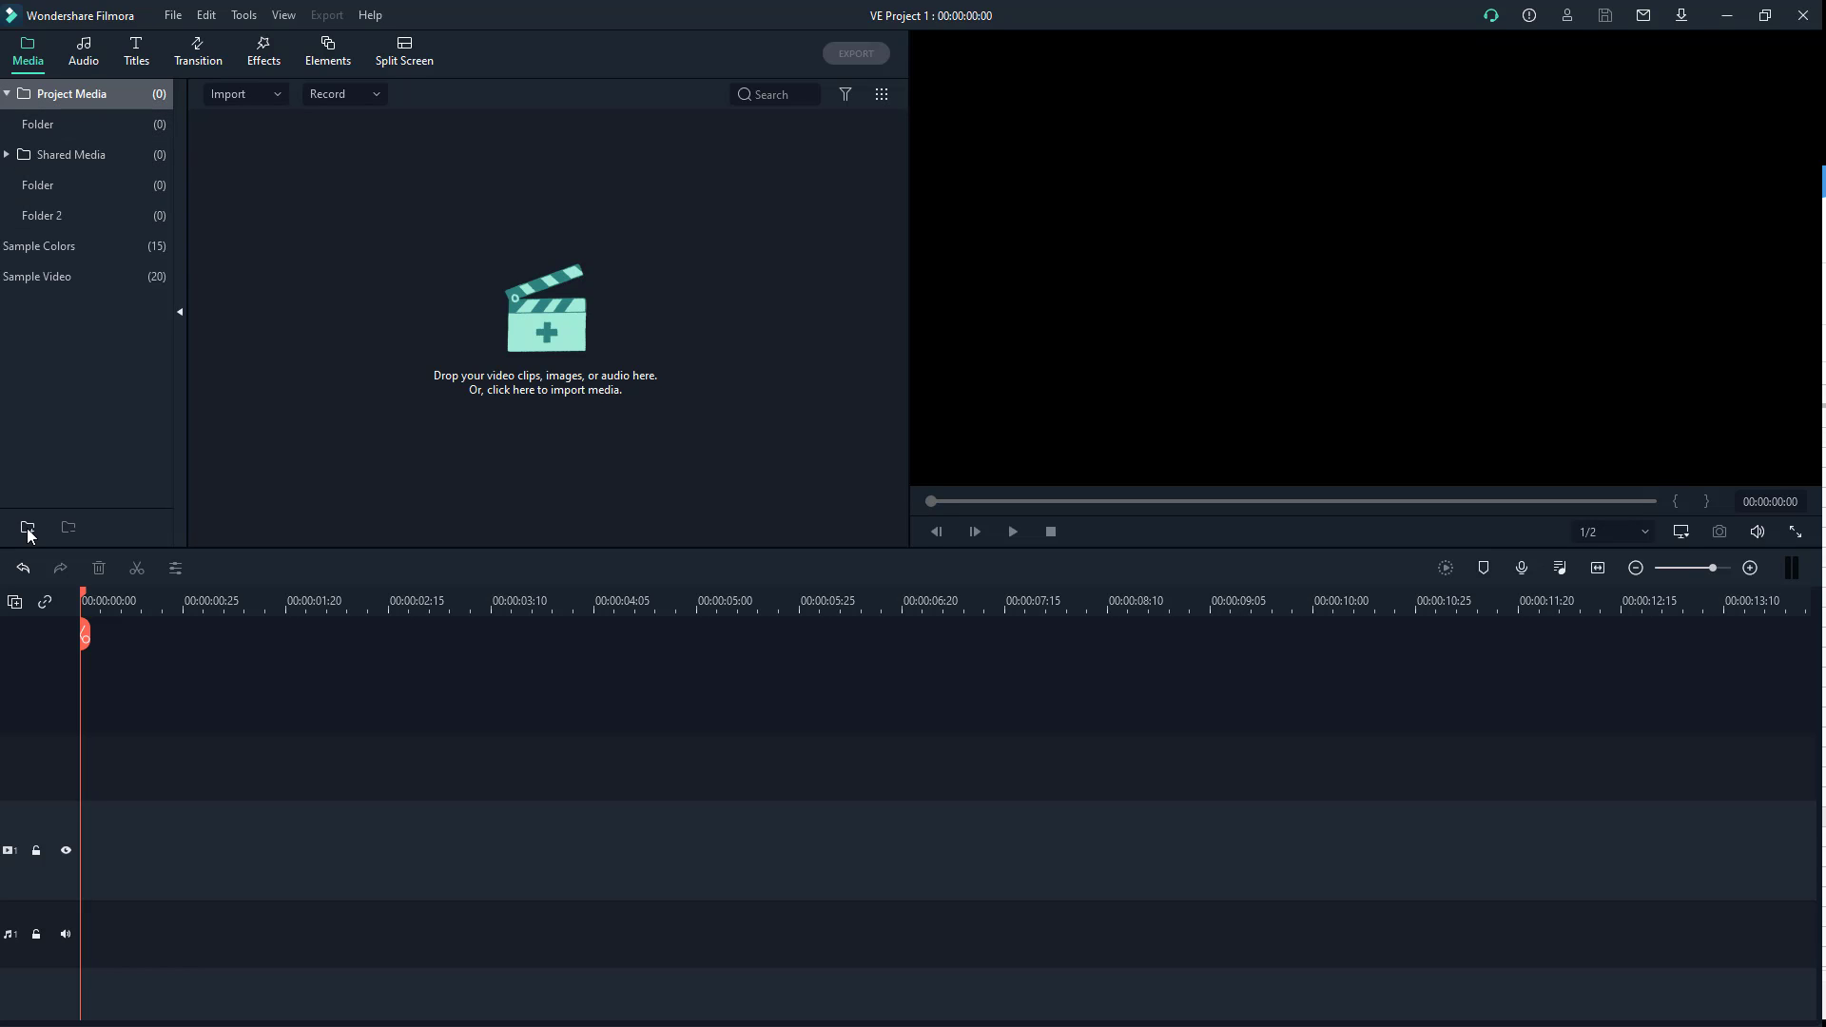
{"action": "left_click", "coordinate": [29, 530]}
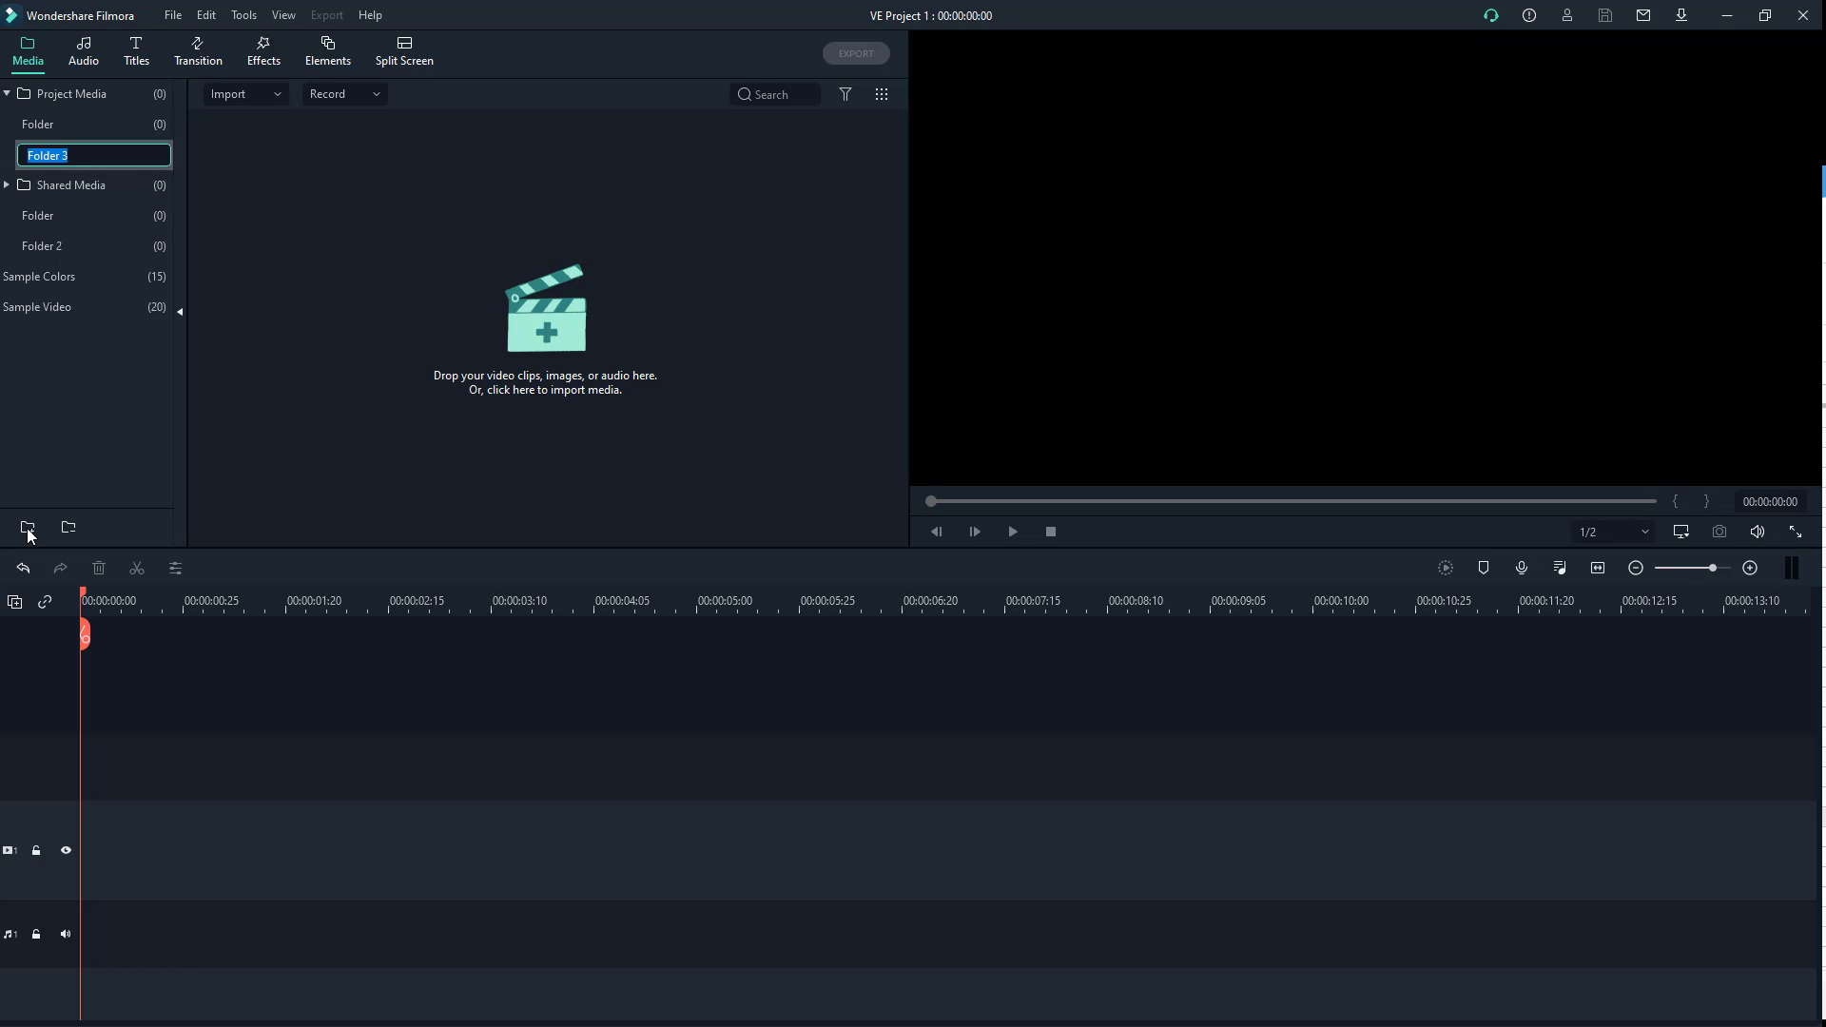
{"action": "key", "text": "Return"}
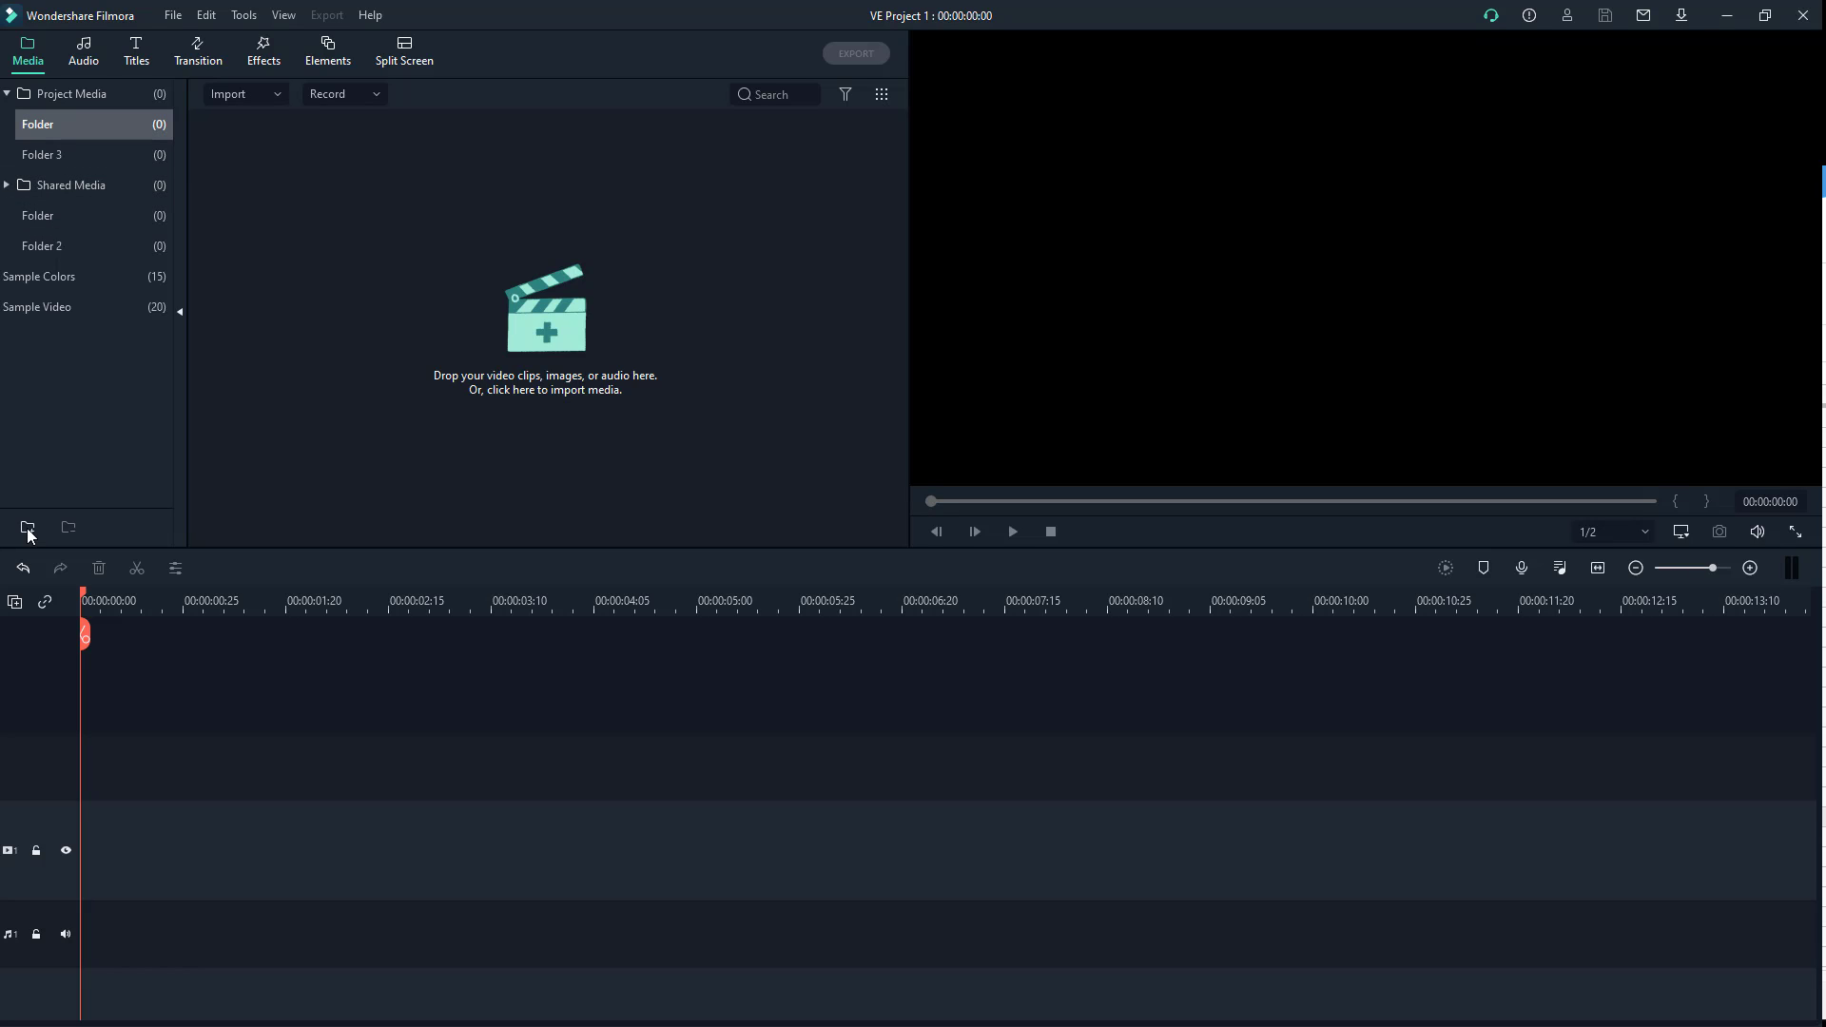
{"action": "key", "text": "Down"}
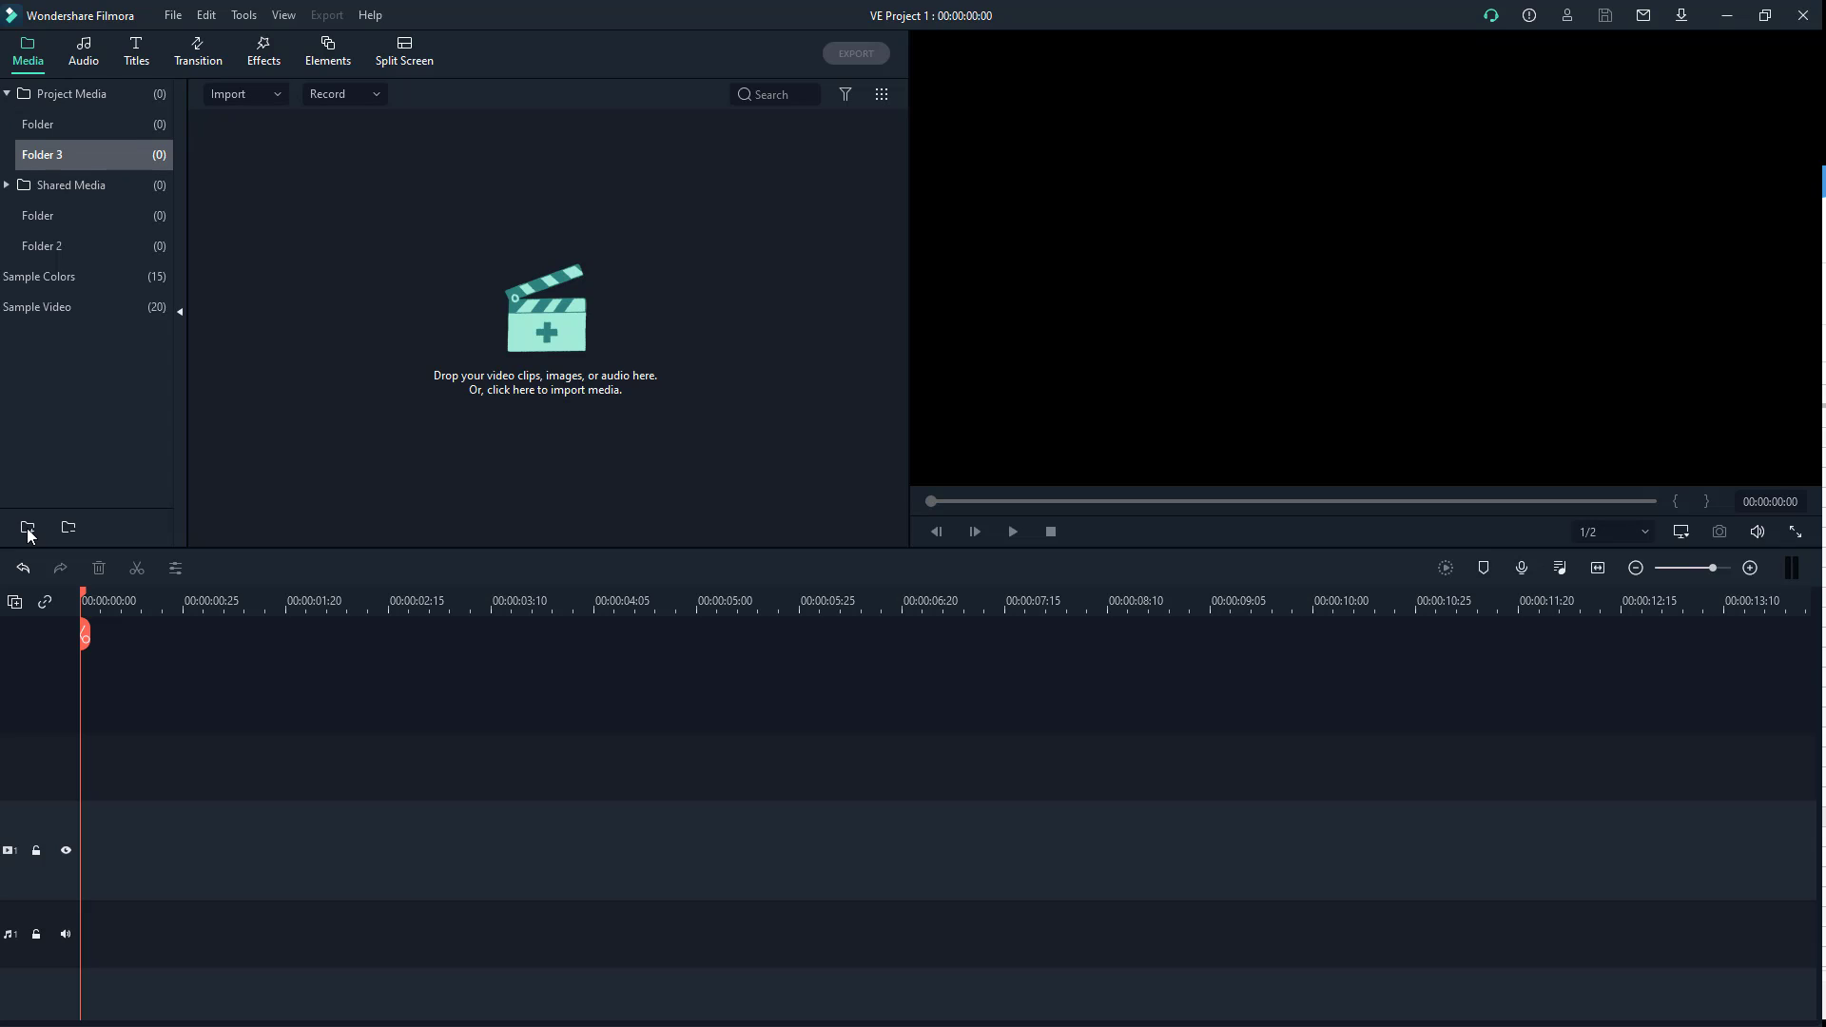
{"action": "key", "text": "shift+F10"}
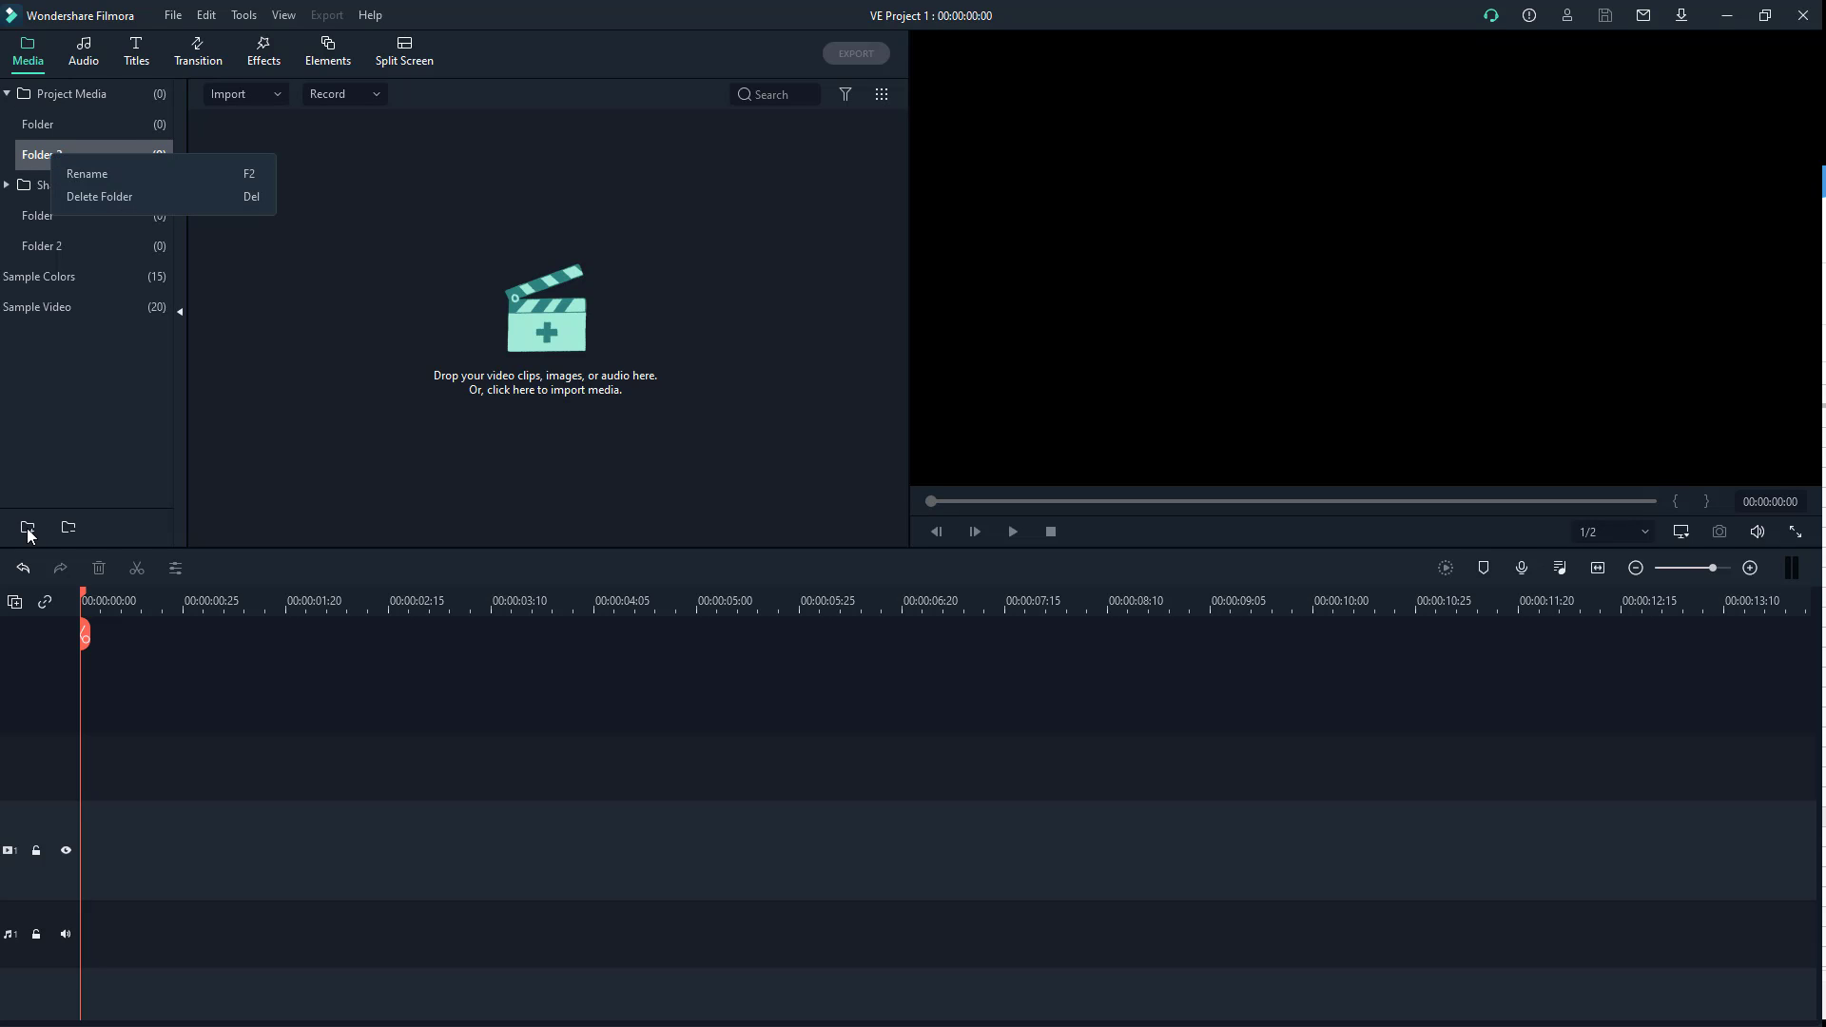
{"action": "key", "text": "Up"}
{"action": "key", "text": "shift+F10"}
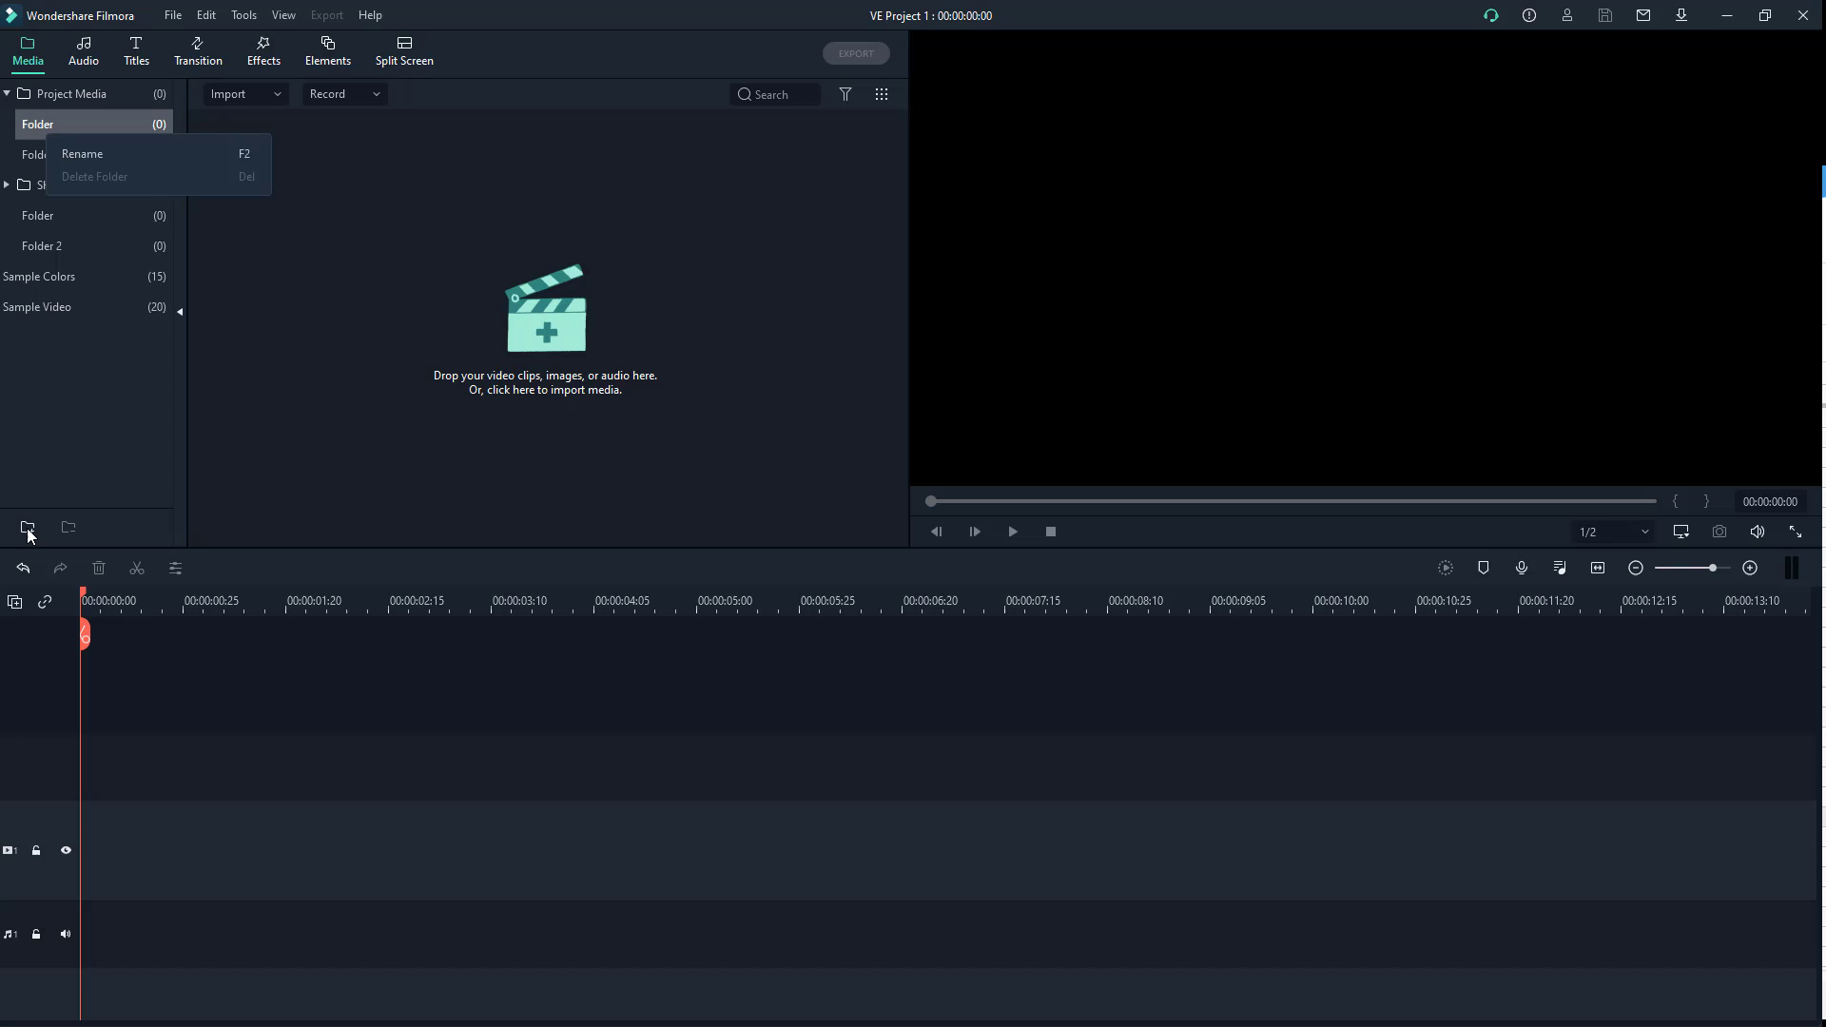
{"action": "key", "text": "Down"}
{"action": "key", "text": "shift+F10"}
{"action": "key", "text": "Down"}
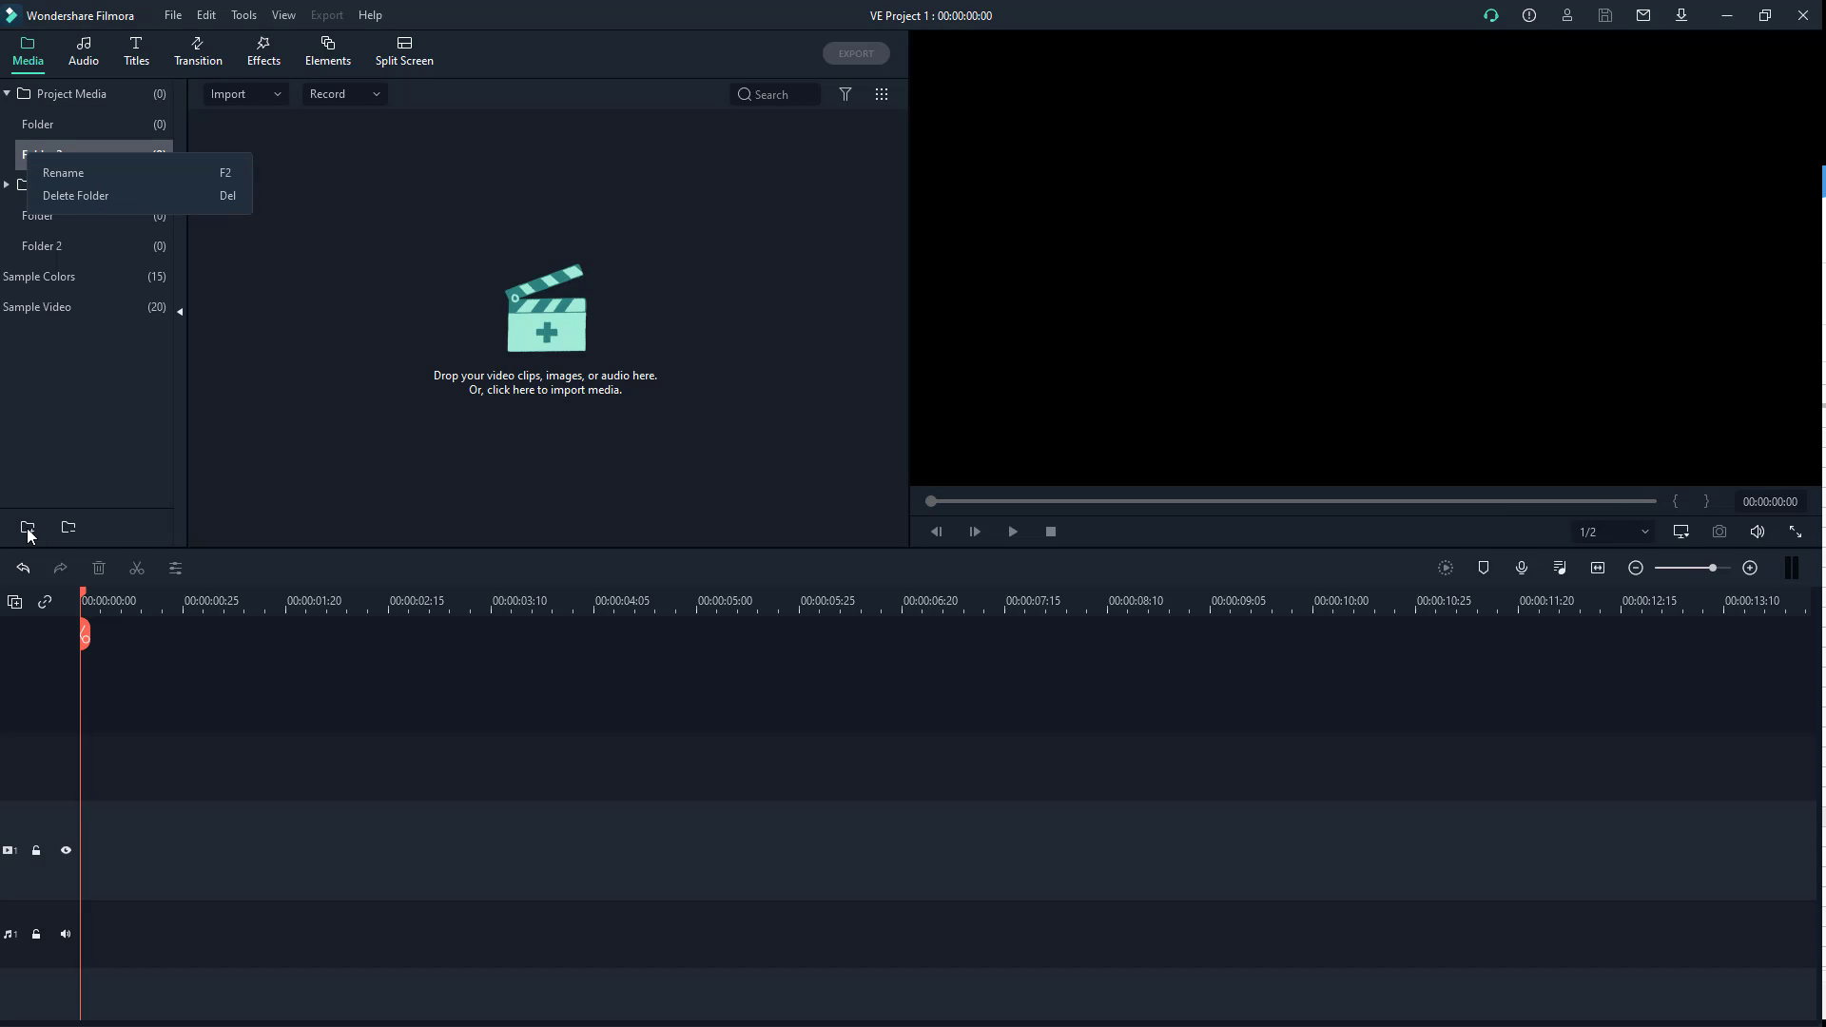
{"action": "key", "text": "Escape"}
Rename the first folder under Project Media as "Video Files"
{"action": "key", "text": "Up"}
{"action": "key", "text": "shift+F10"}
{"action": "key", "text": "Down"}
{"action": "key", "text": "Return"}
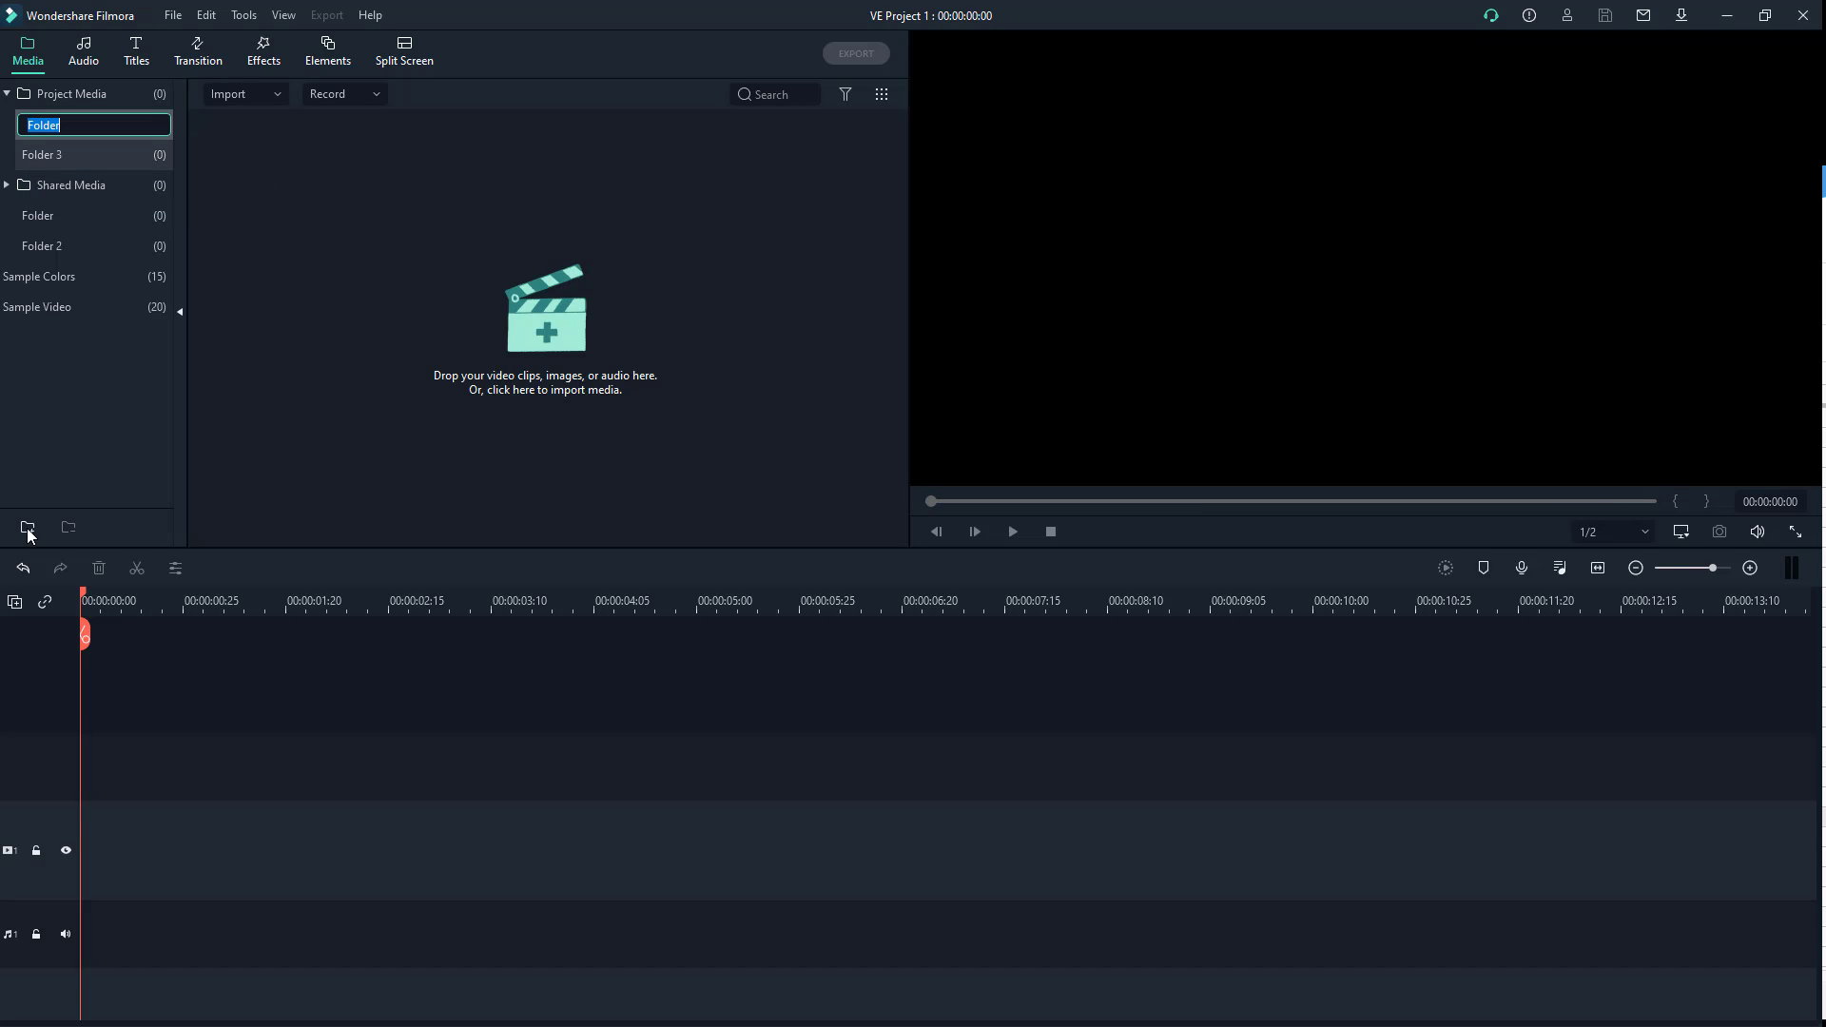
{"action": "type", "text": "Video Files"}
{"action": "key", "text": "Return"}
Rename the second folder under Project Media as "Audio Files"
{"action": "key", "text": "Menu"}
{"action": "key", "text": "Down"}
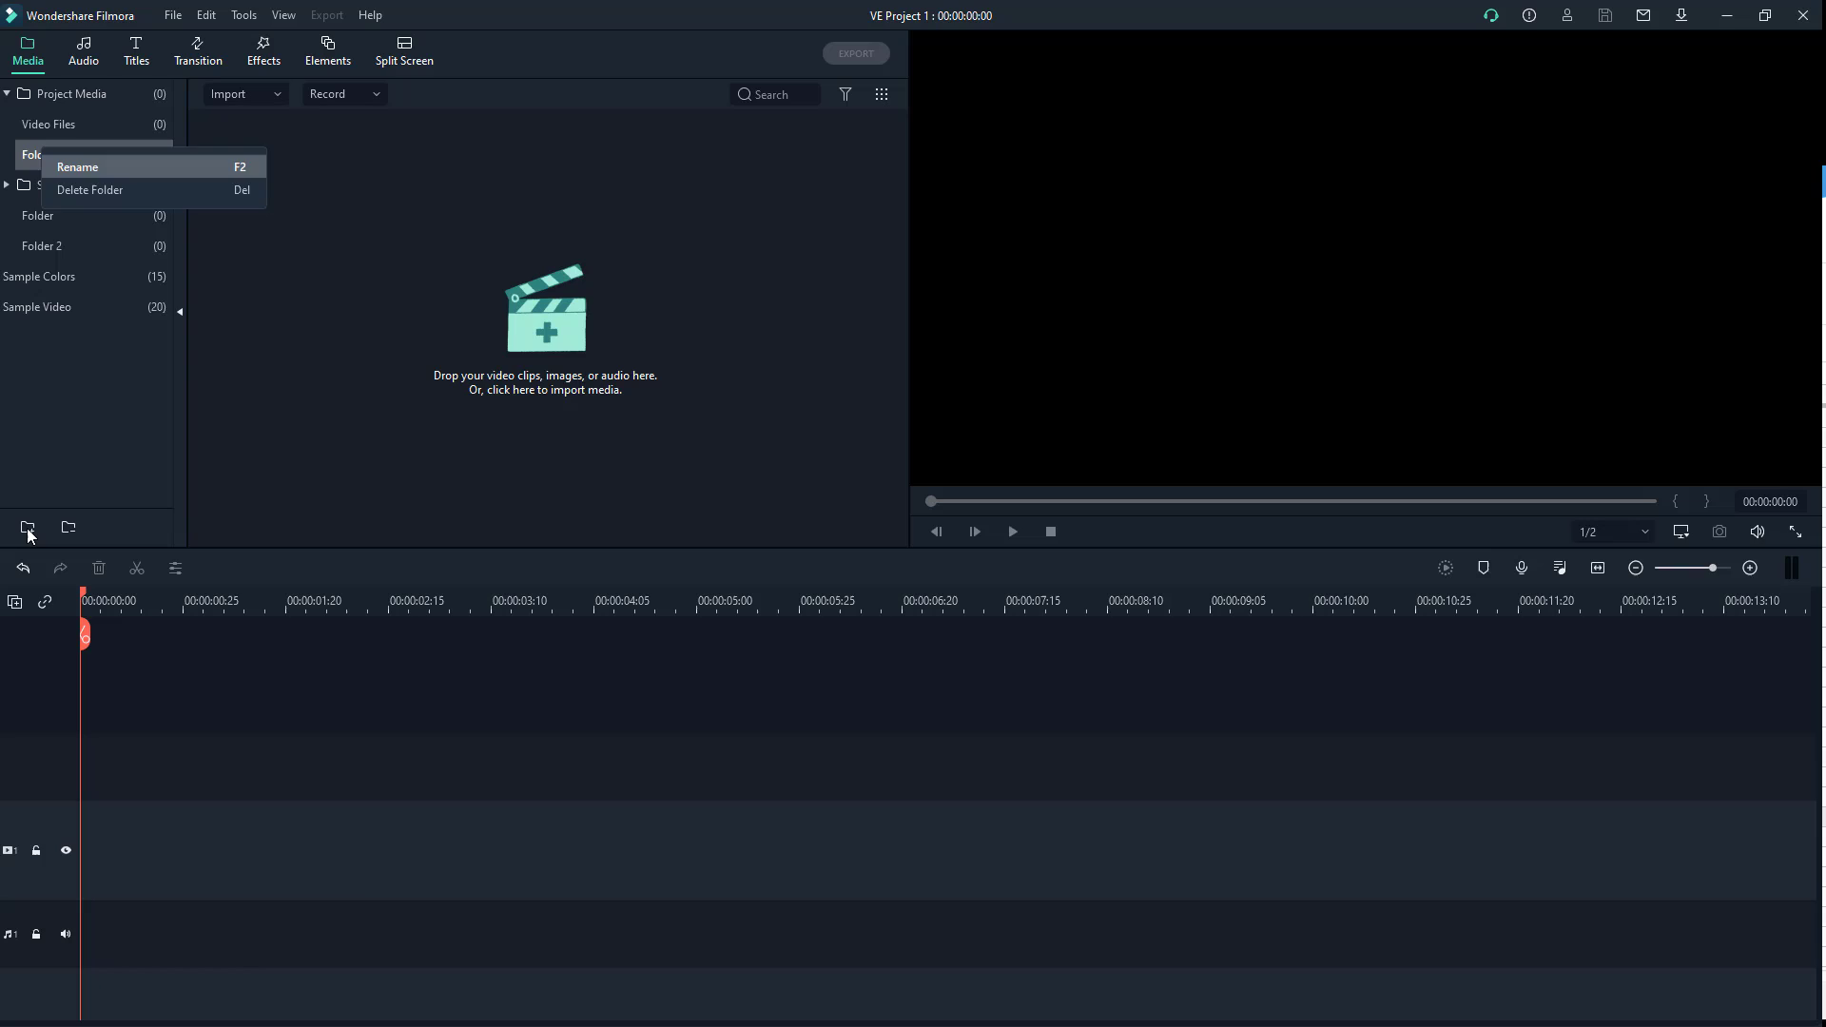
{"action": "key", "text": "Return"}
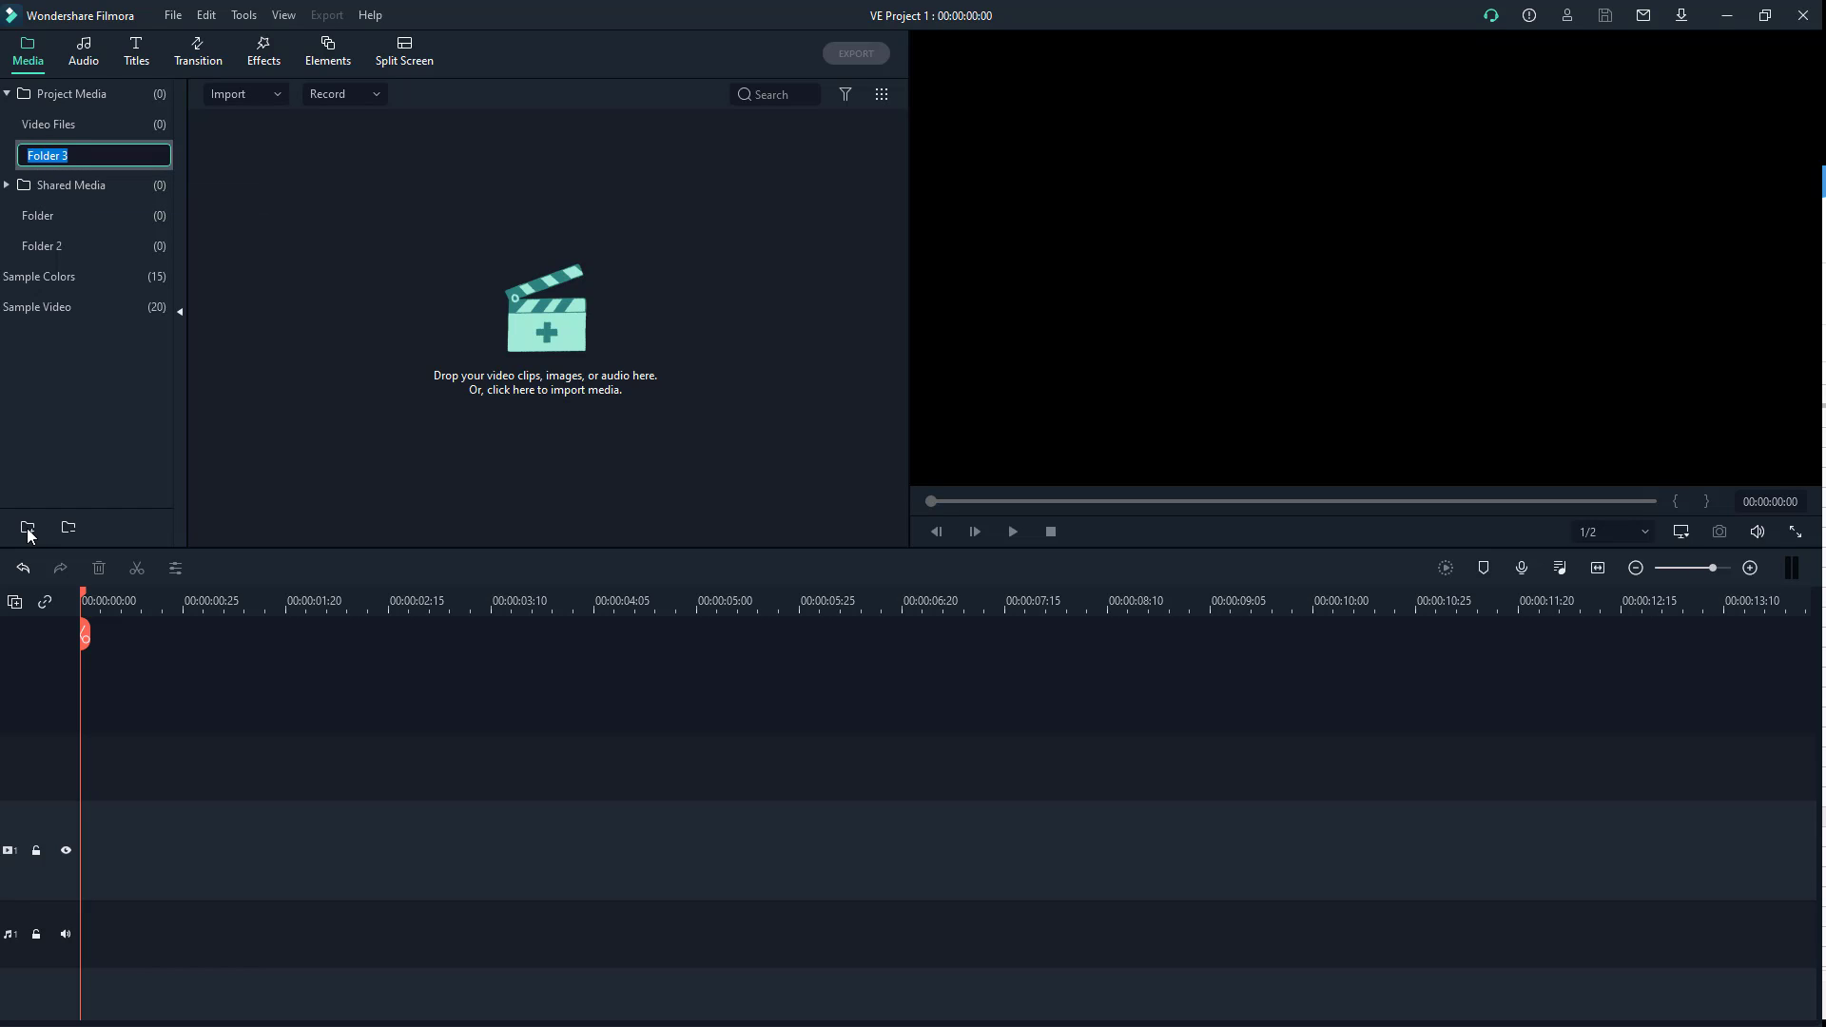
{"action": "type", "text": "Audio Files"}
{"action": "key", "text": "Return"}
Delete Folder 2 from Shared Media and collapse the Shared Media group
{"action": "key", "text": "Down"}
{"action": "key", "text": "Down"}
{"action": "key", "text": "Down"}
{"action": "key", "text": "Menu"}
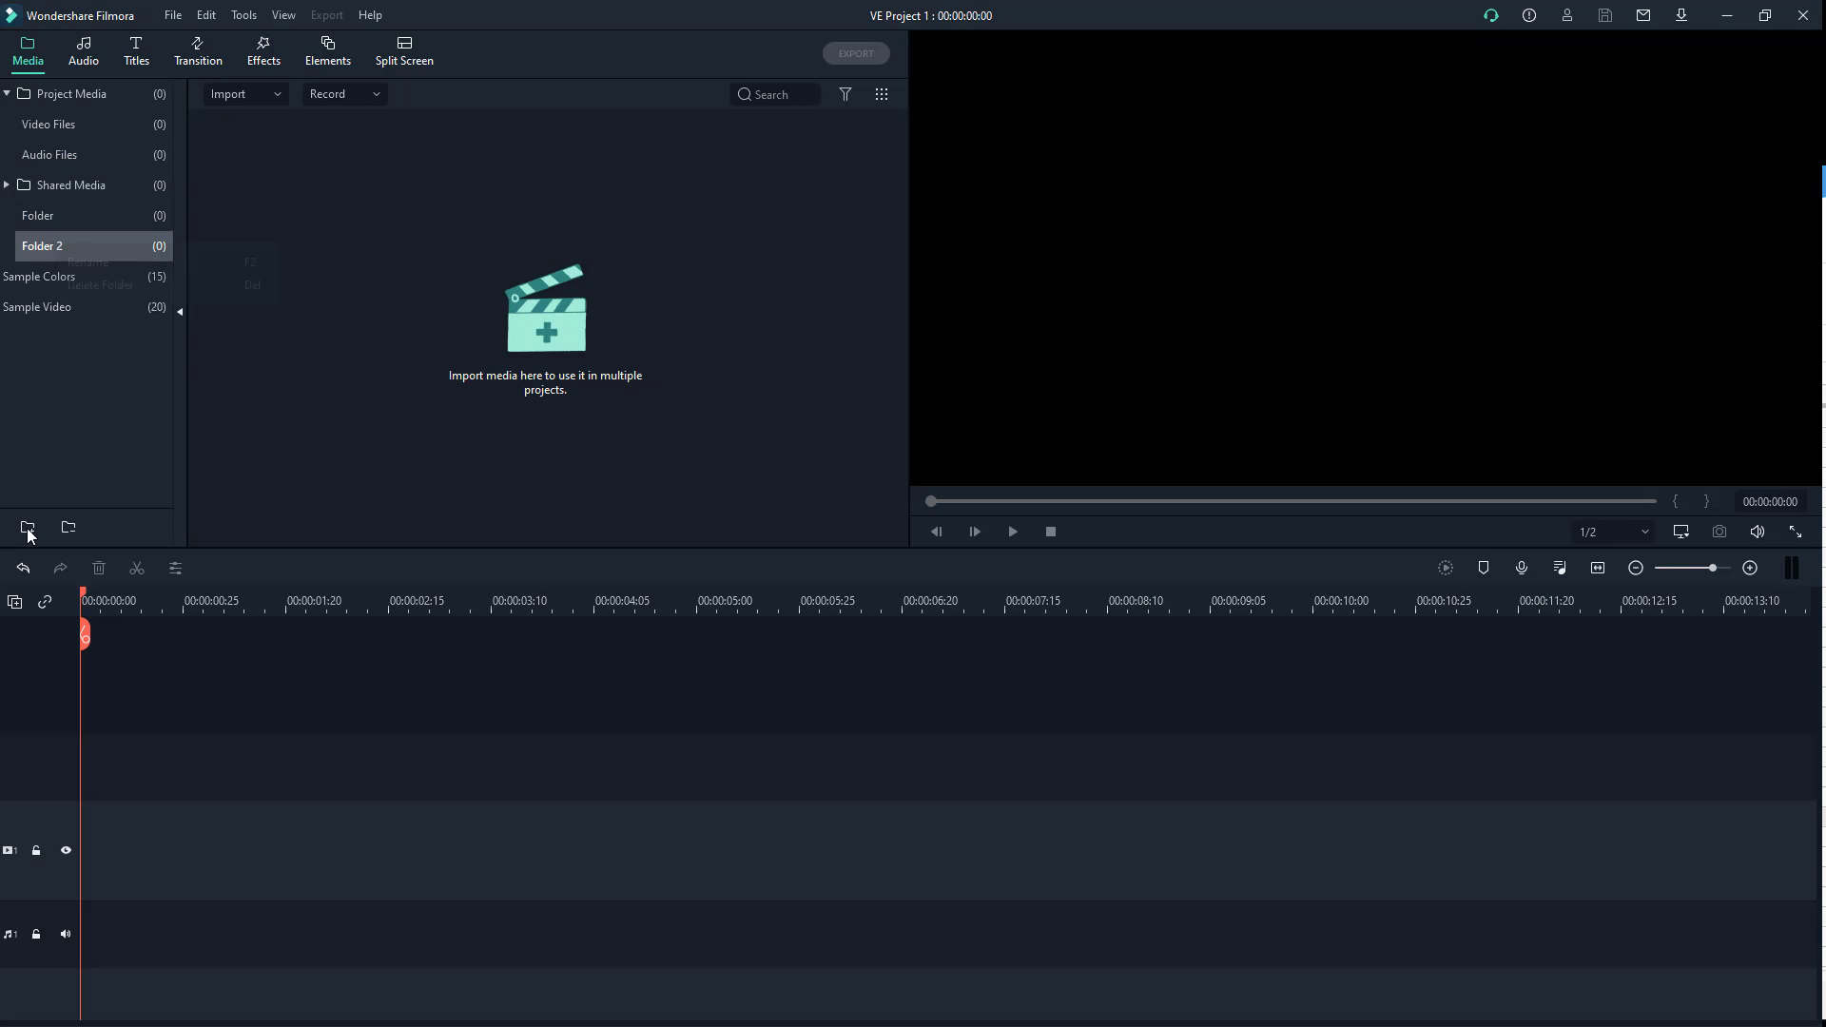
{"action": "key", "text": "Down"}
{"action": "key", "text": "Return"}
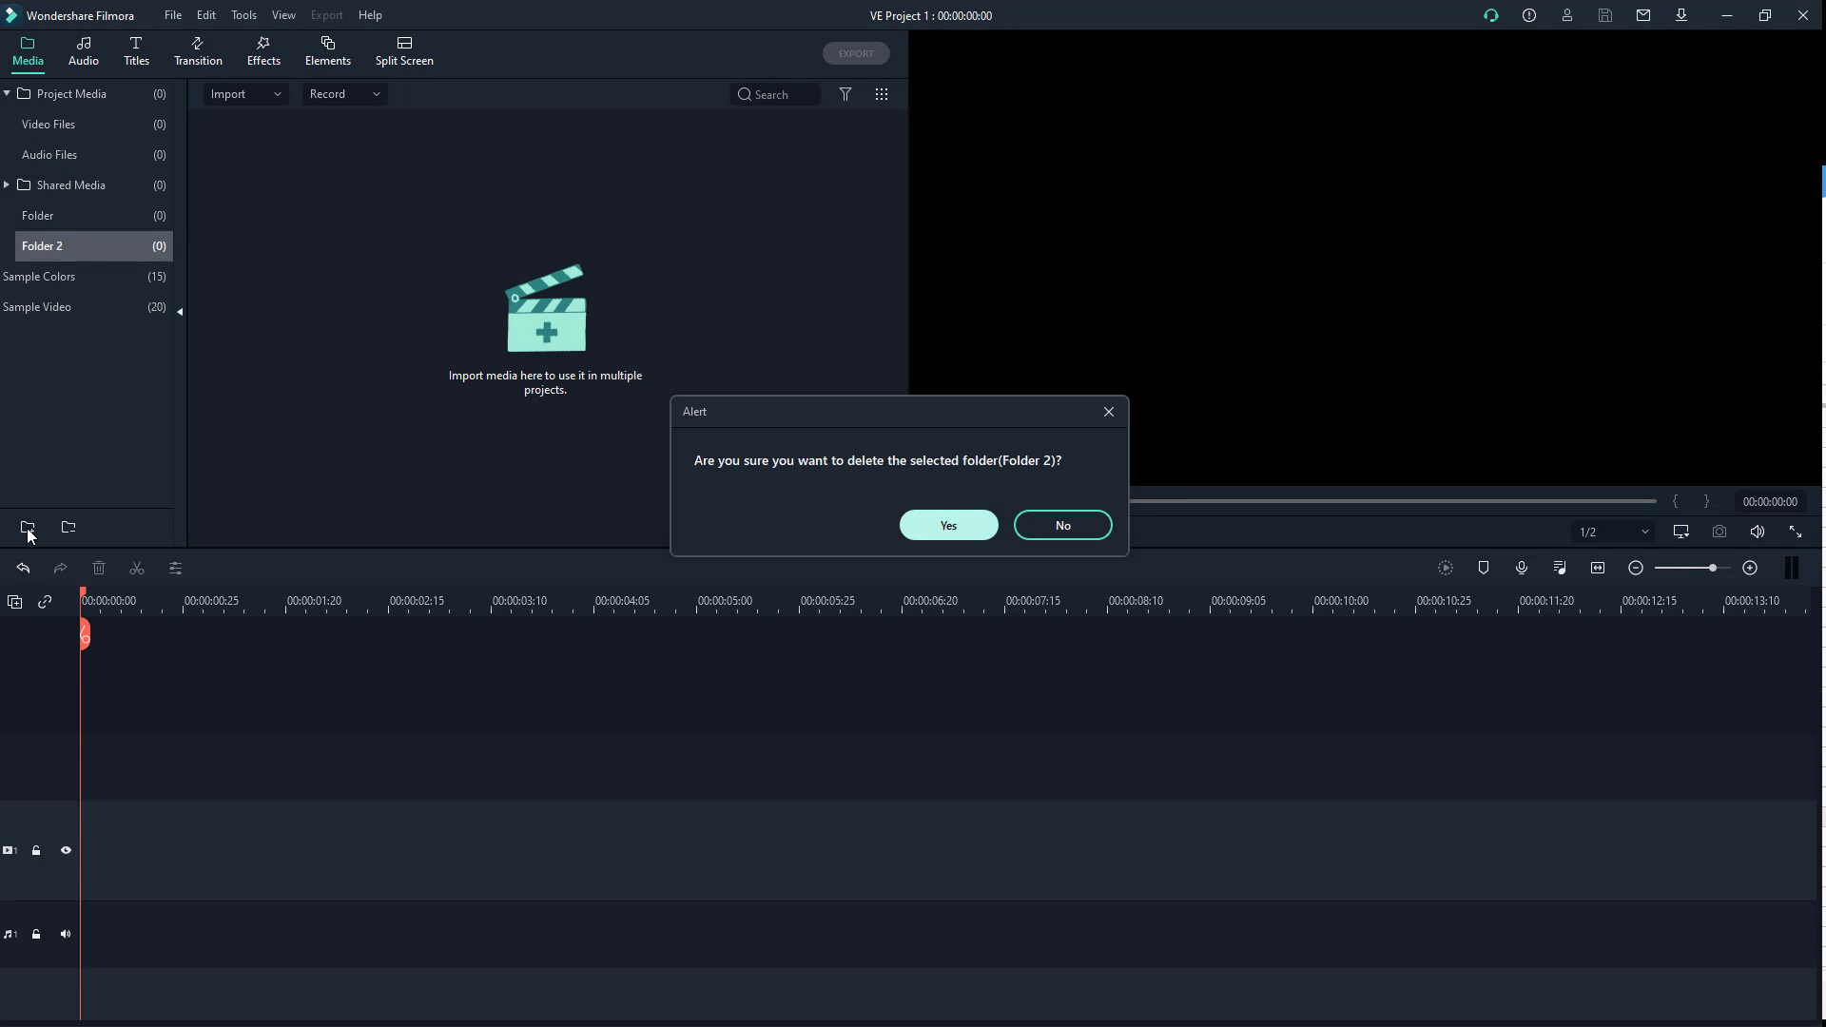
{"action": "key", "text": "Return"}
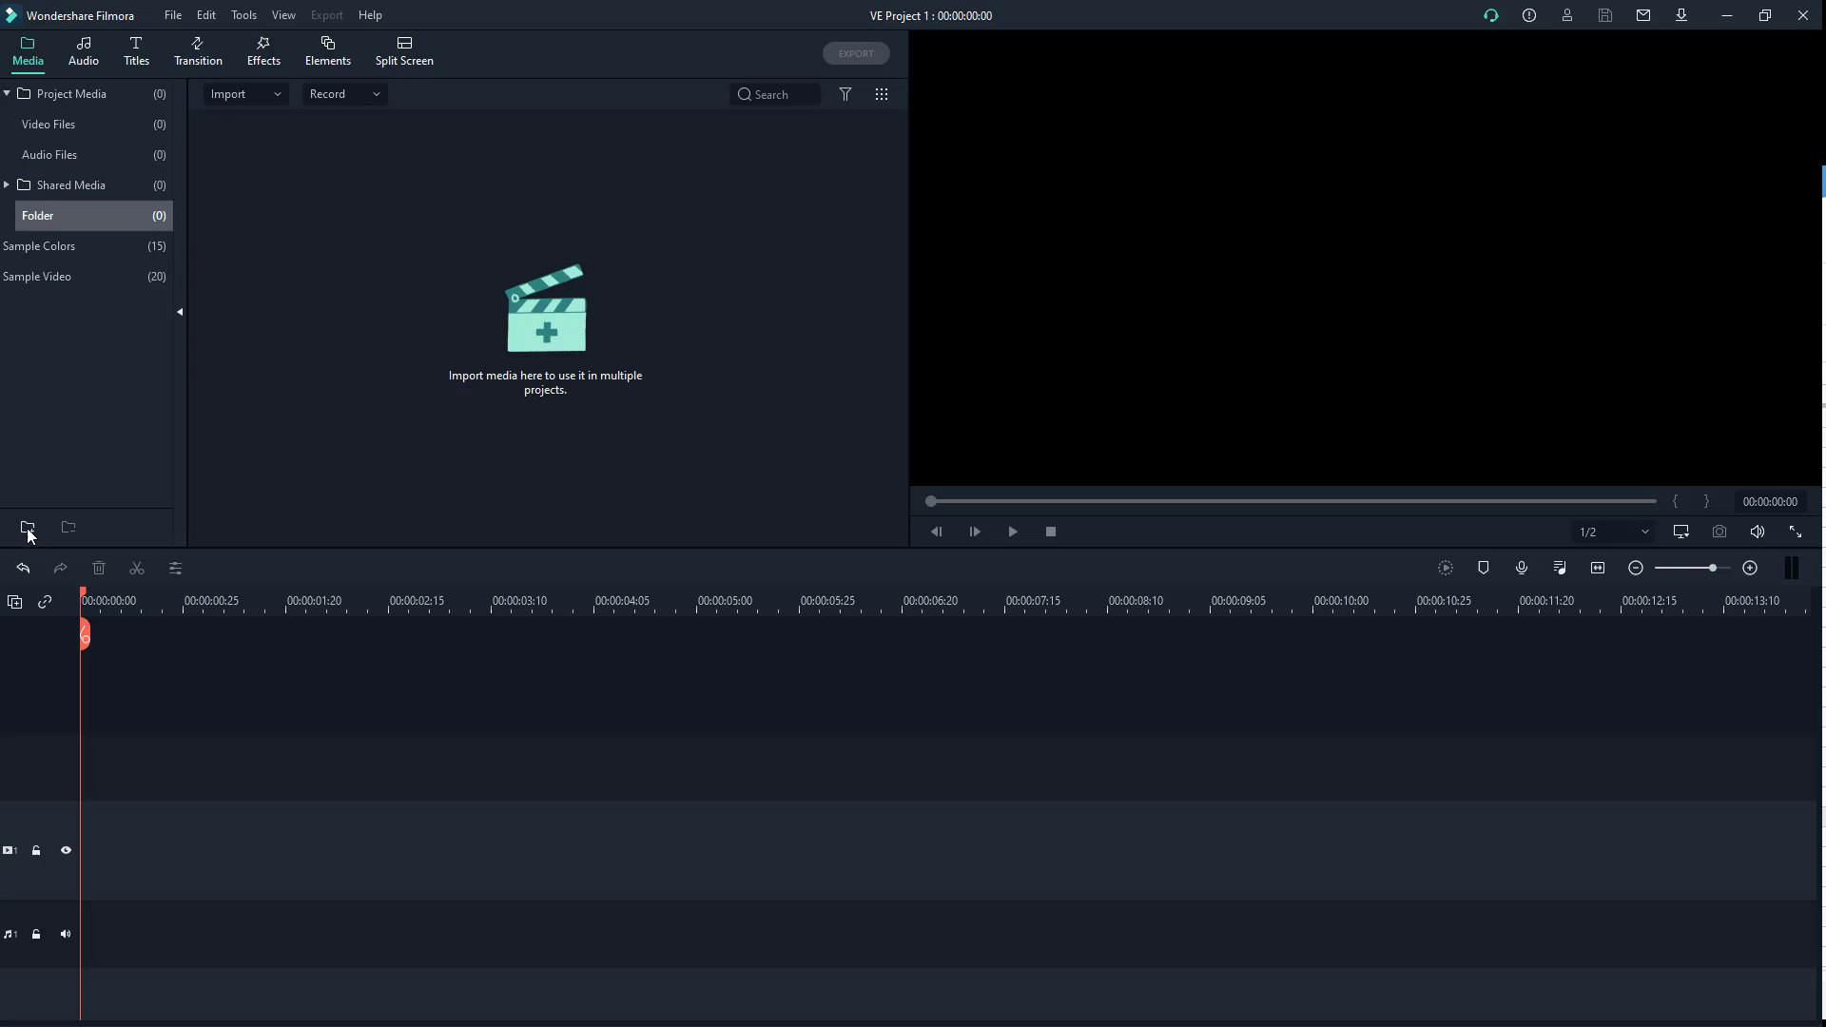
{"action": "key", "text": "Up"}
{"action": "key", "text": "Left"}
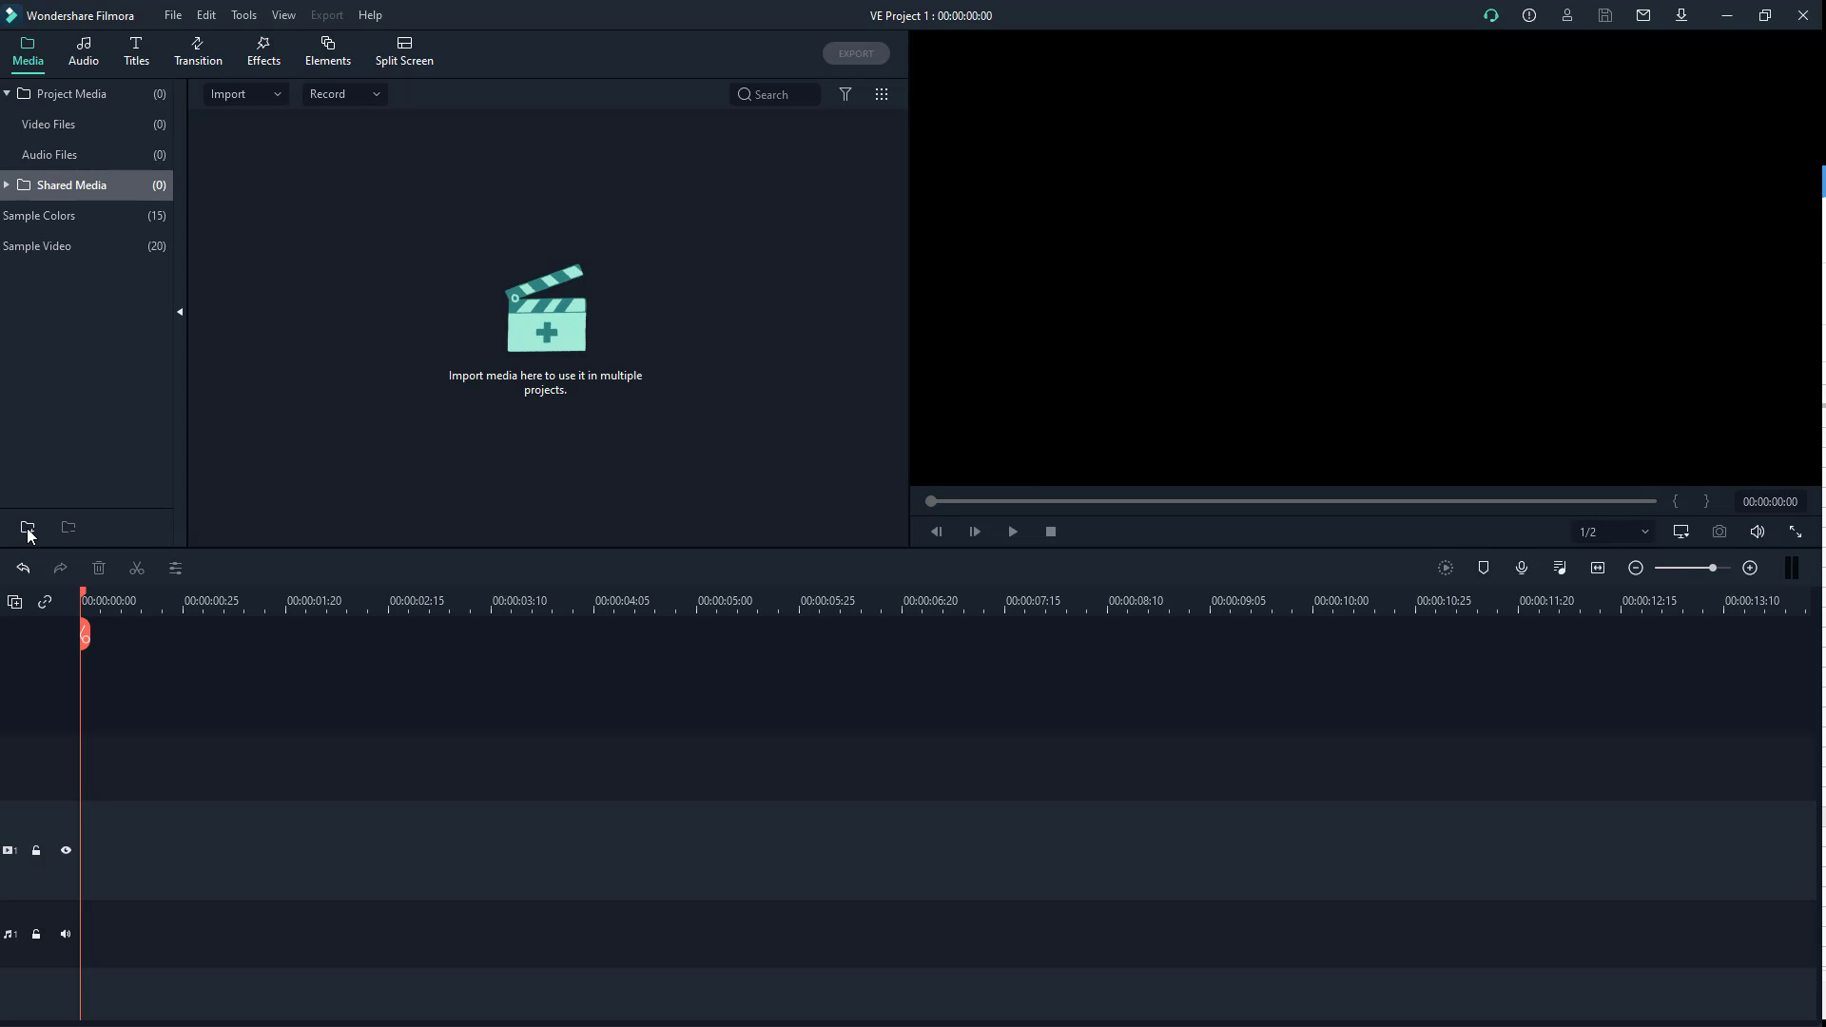
Create a third folder under Project Media and name it "Images"
{"action": "key", "text": "Up"}
{"action": "key", "text": "Up"}
{"action": "key", "text": "Up"}
{"action": "key", "text": "Left"}
{"action": "key", "text": "Right"}
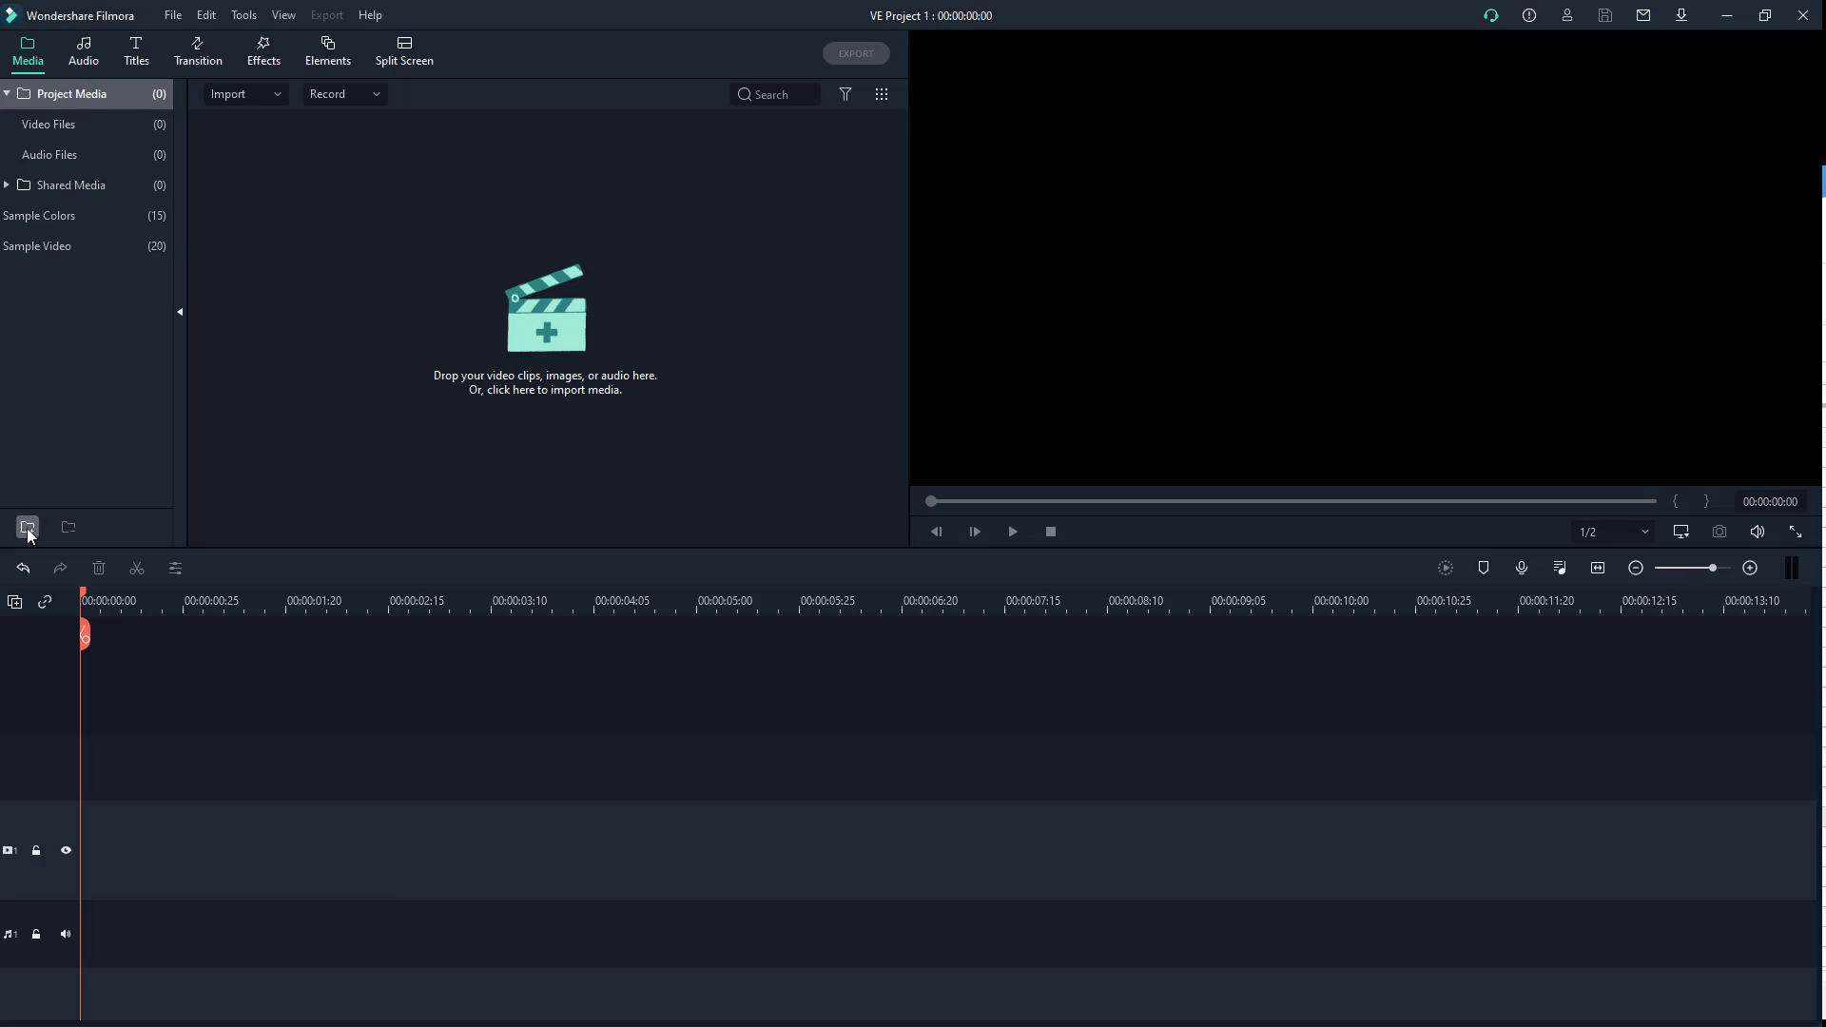
{"action": "left_click", "coordinate": [28, 527]}
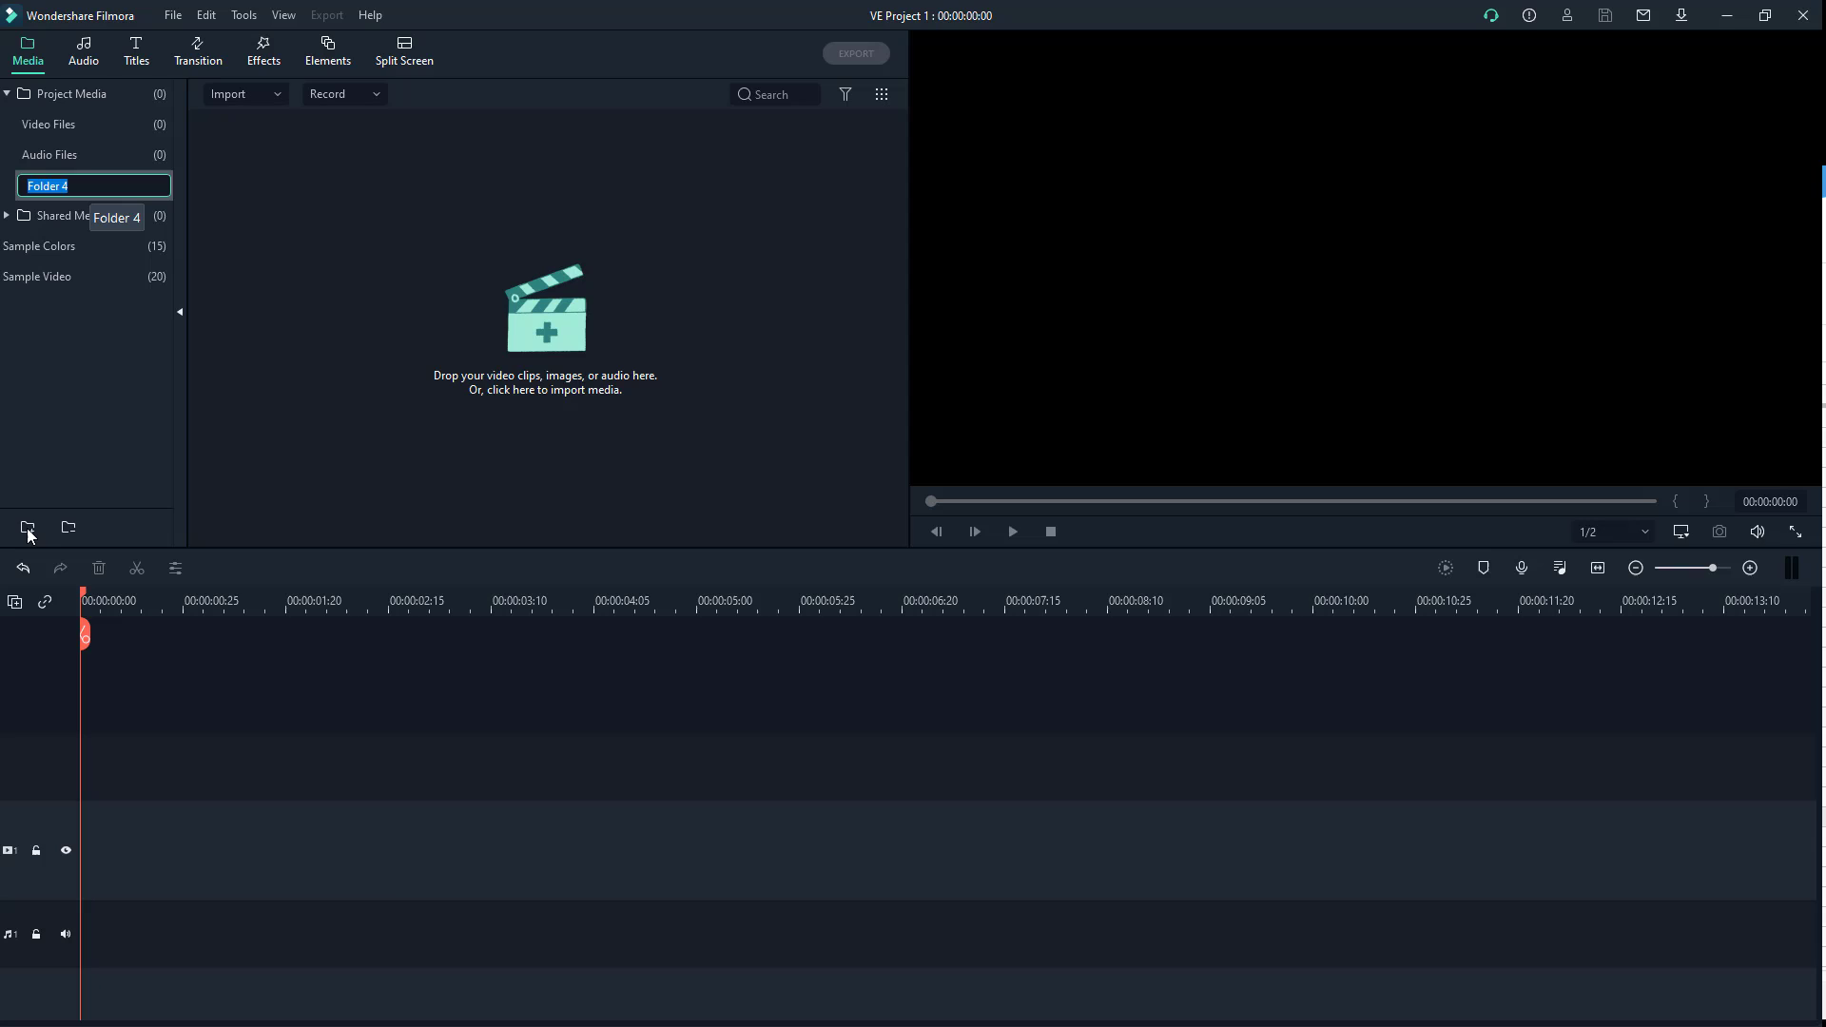
{"action": "type", "text": "Images"}
{"action": "key", "text": "Return"}
Import all the video clips from MVI_0001.MOV through video.mp4 in the Videos directory into the Video Files folder
{"action": "left_click", "coordinate": [48, 125]}
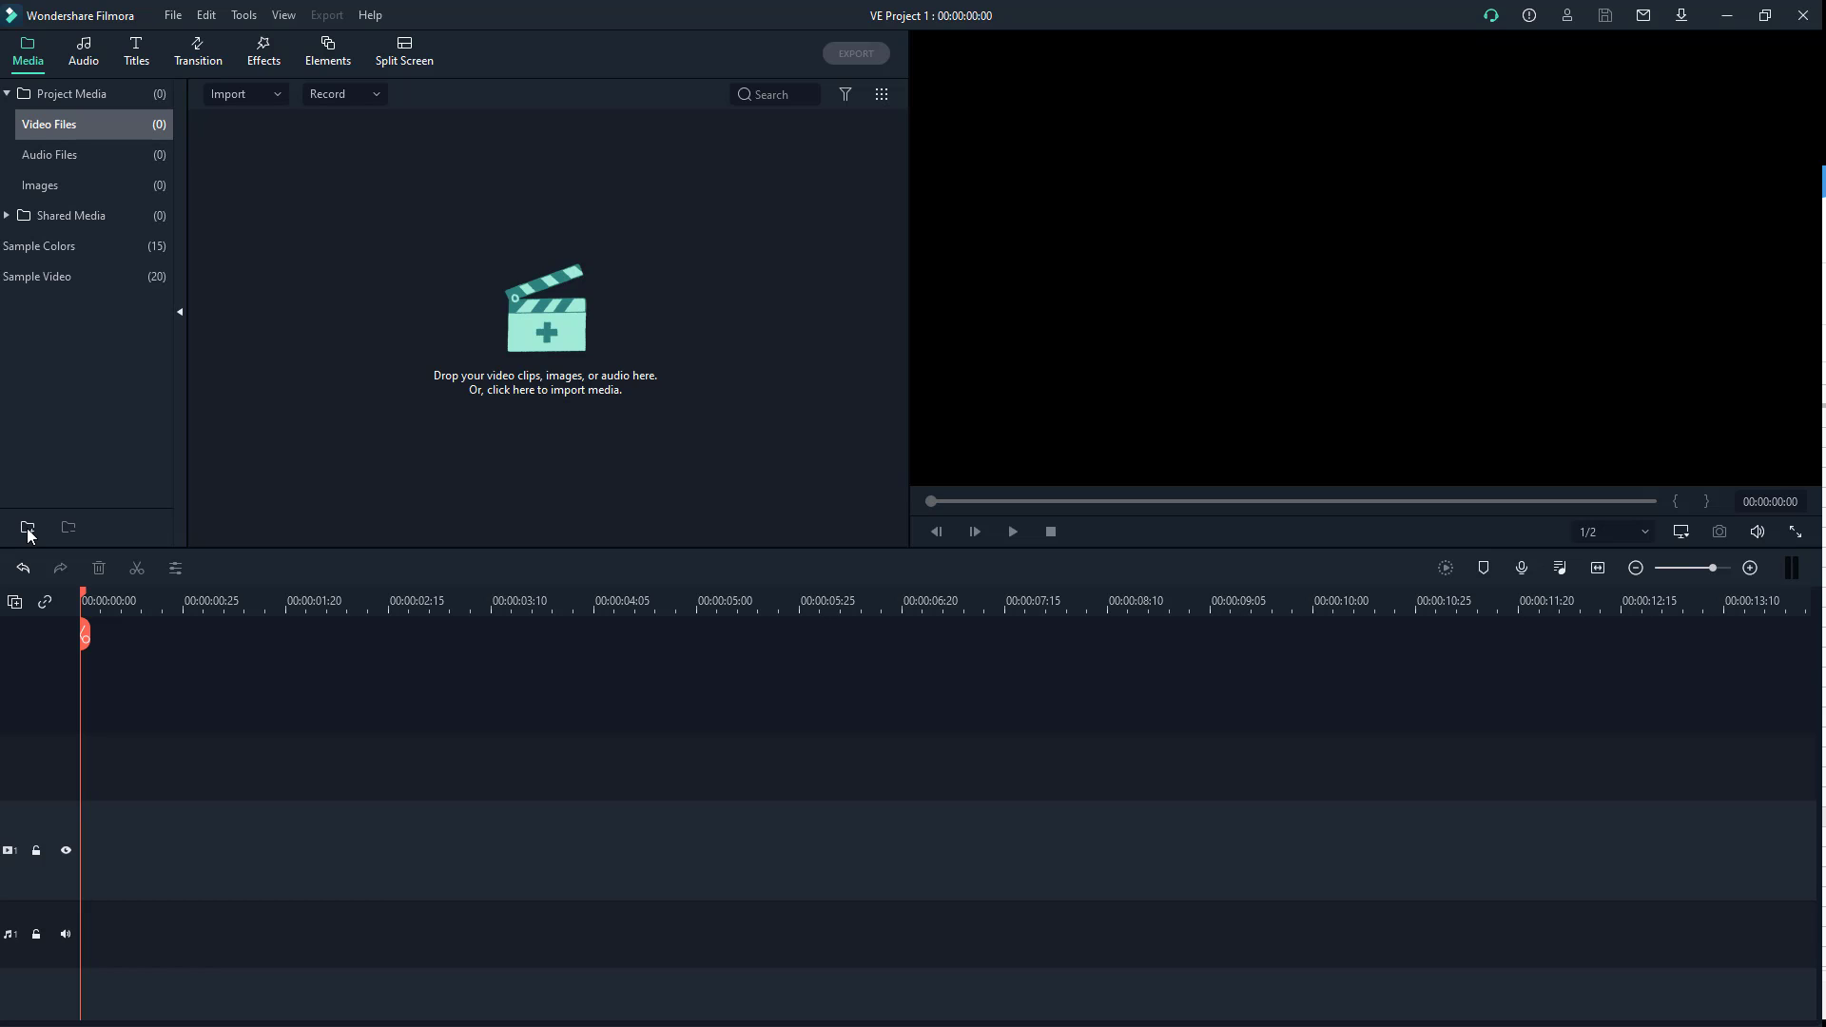
{"action": "left_click", "coordinate": [29, 530]}
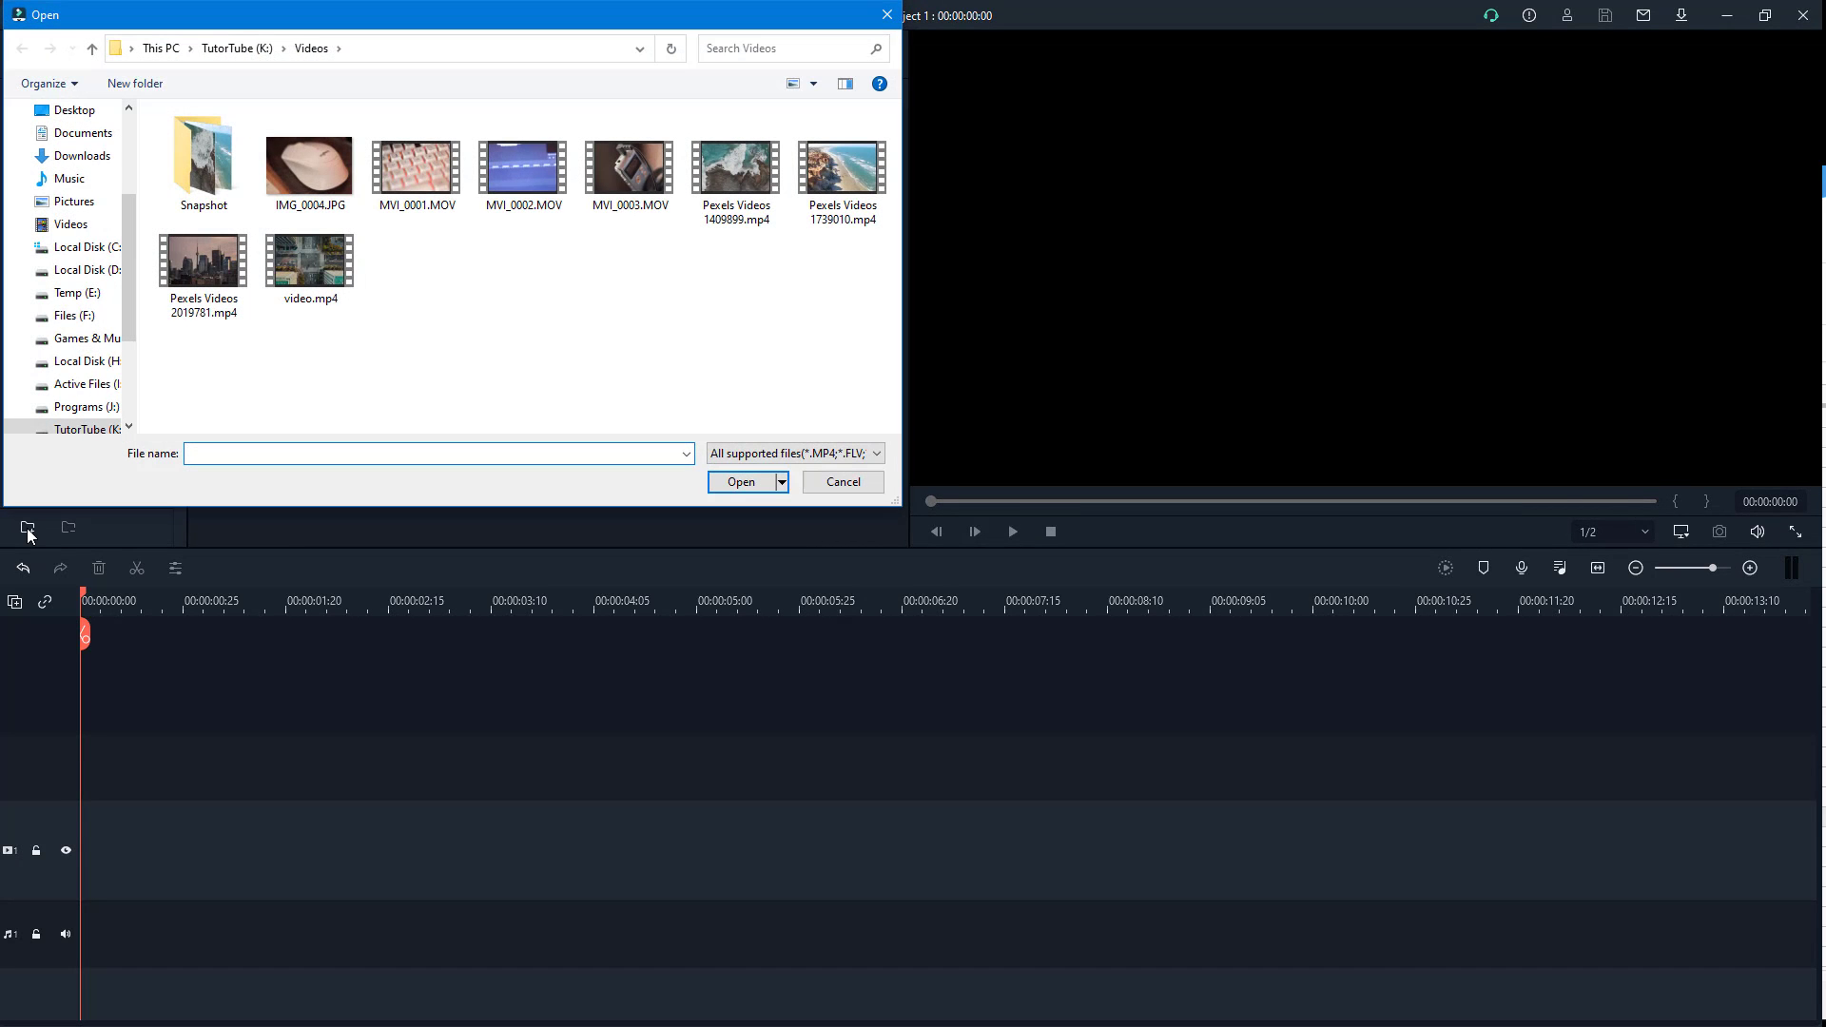
{"action": "left_click", "coordinate": [415, 168]}
{"action": "left_click", "coordinate": [310, 268], "text": "shift"}
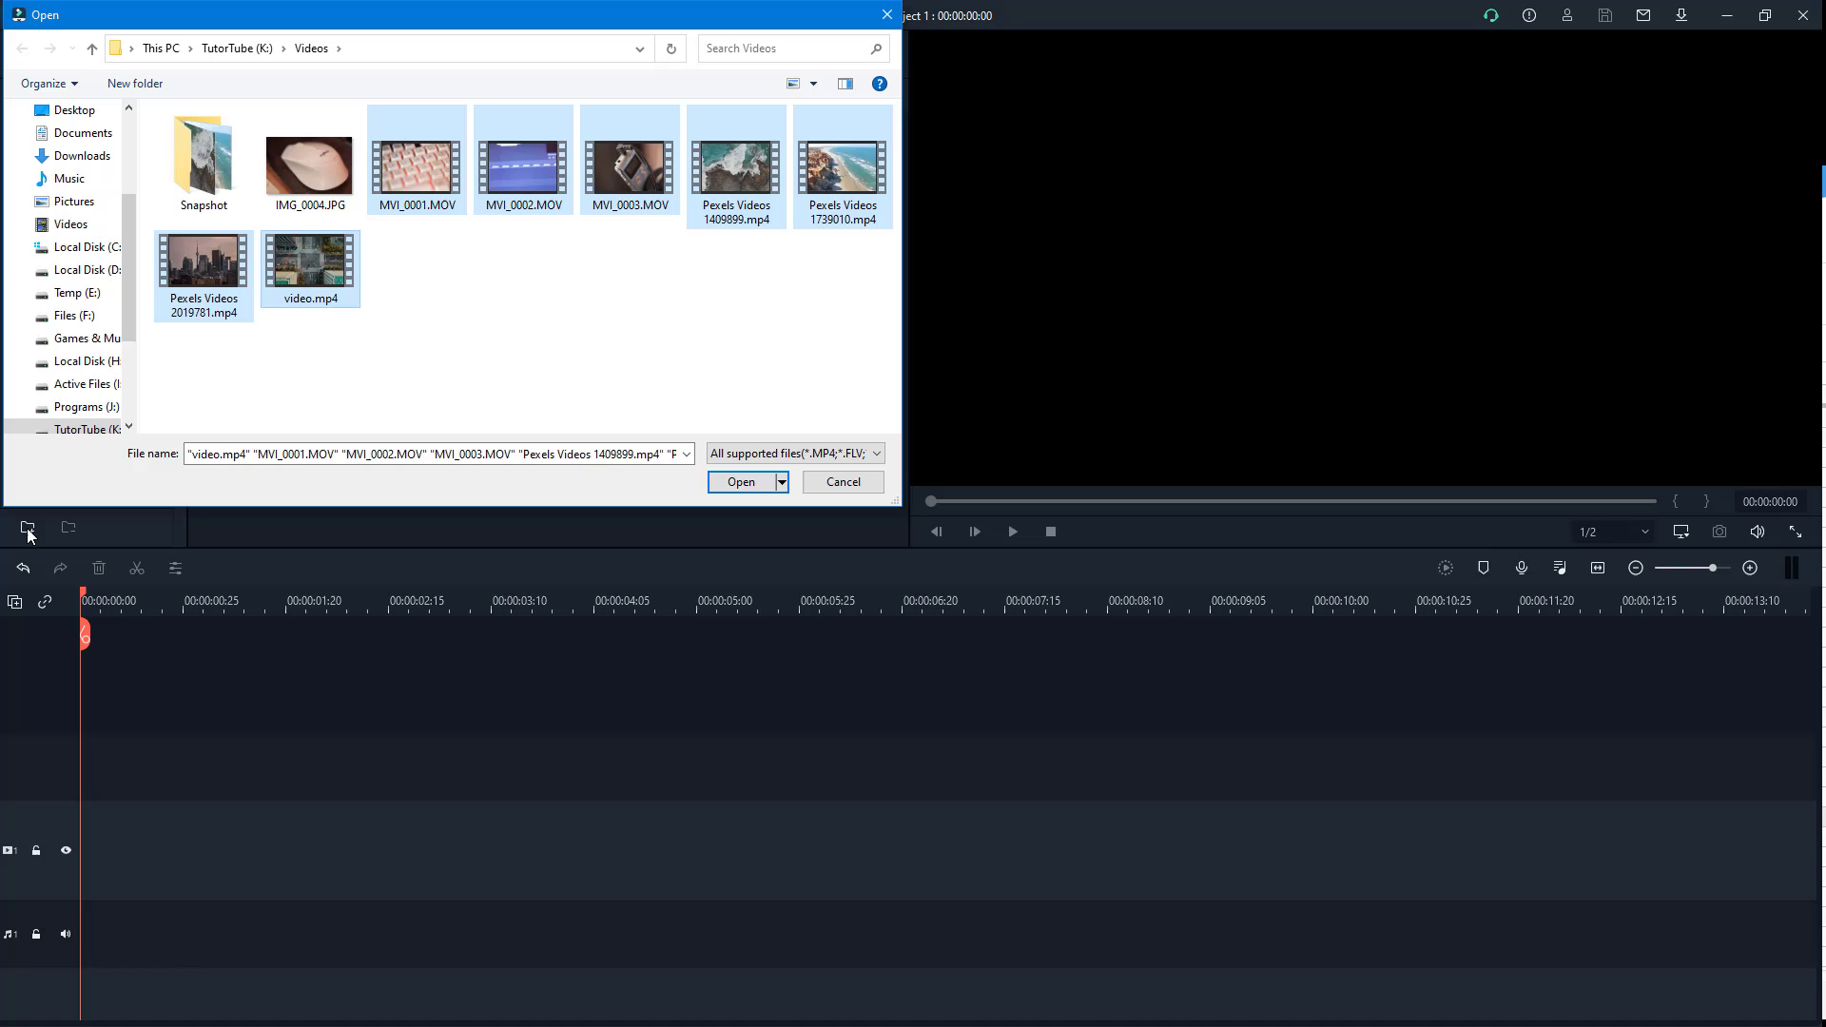
{"action": "key", "text": "Tab"}
{"action": "key", "text": "Return"}
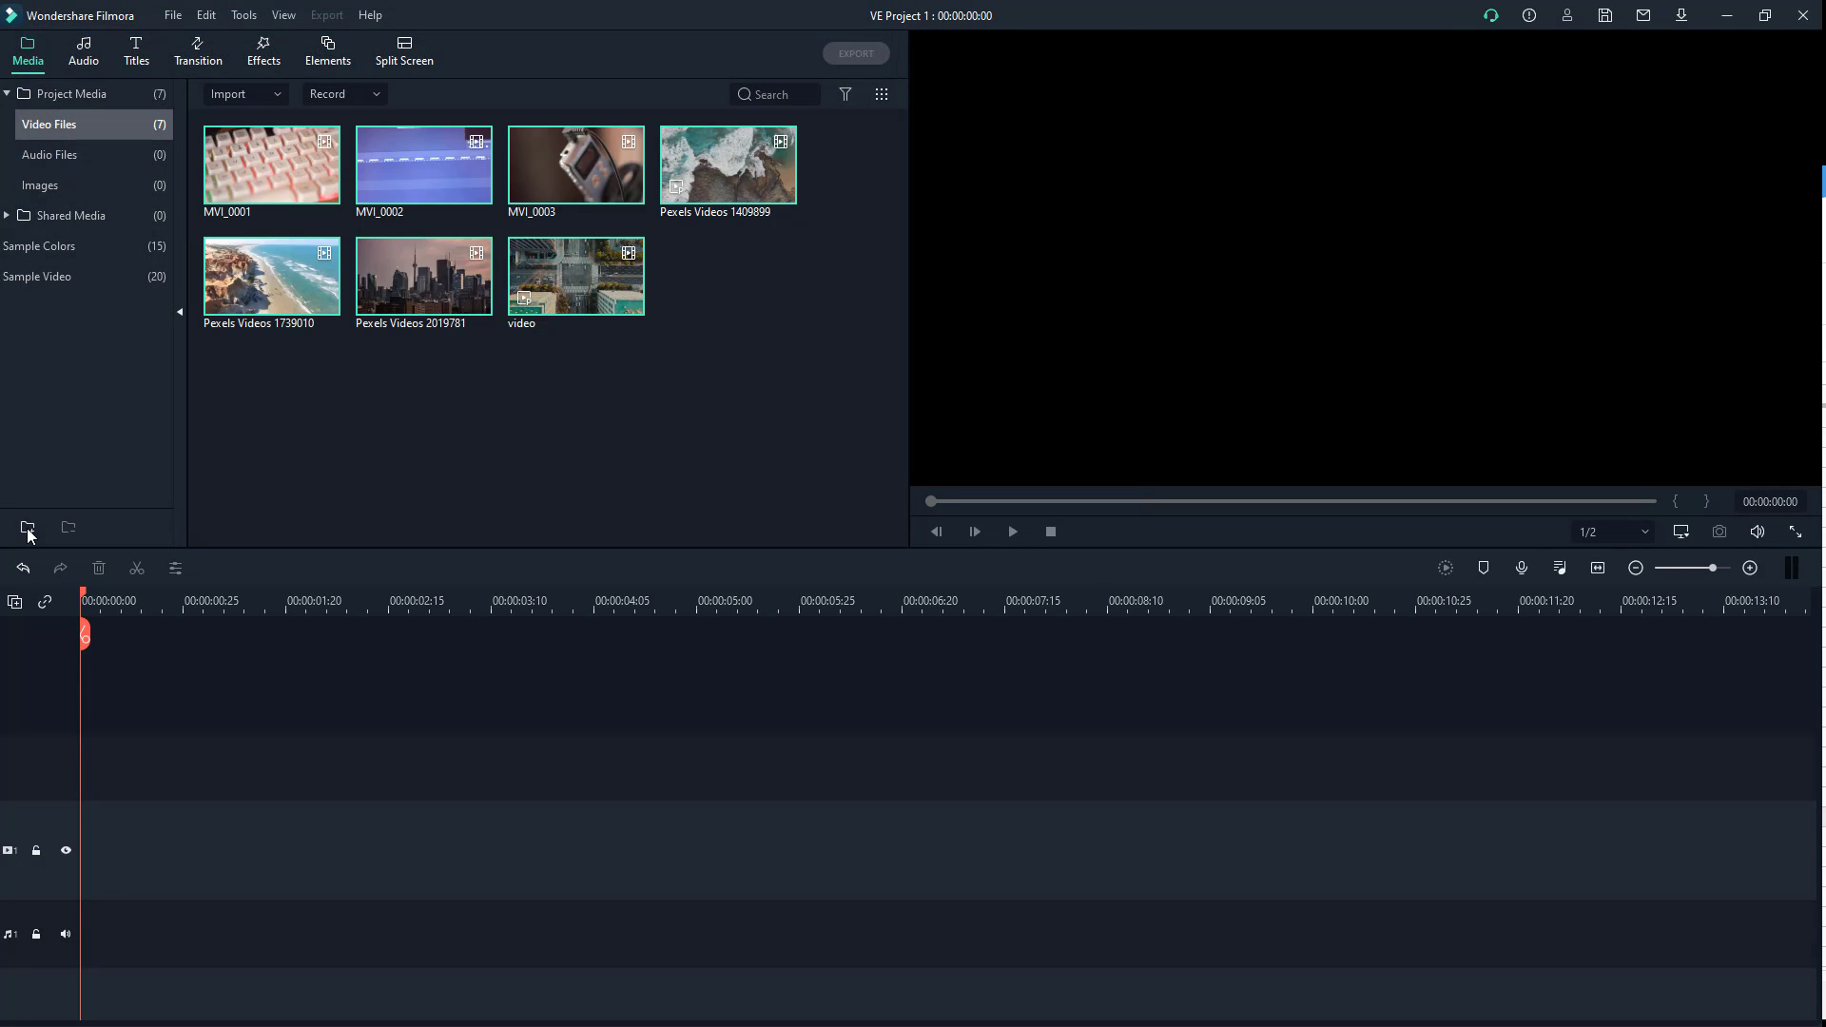
Import every file from the Audio directory on the TutorTube (K:) drive into the Audio Files folder
{"action": "key", "text": "Down"}
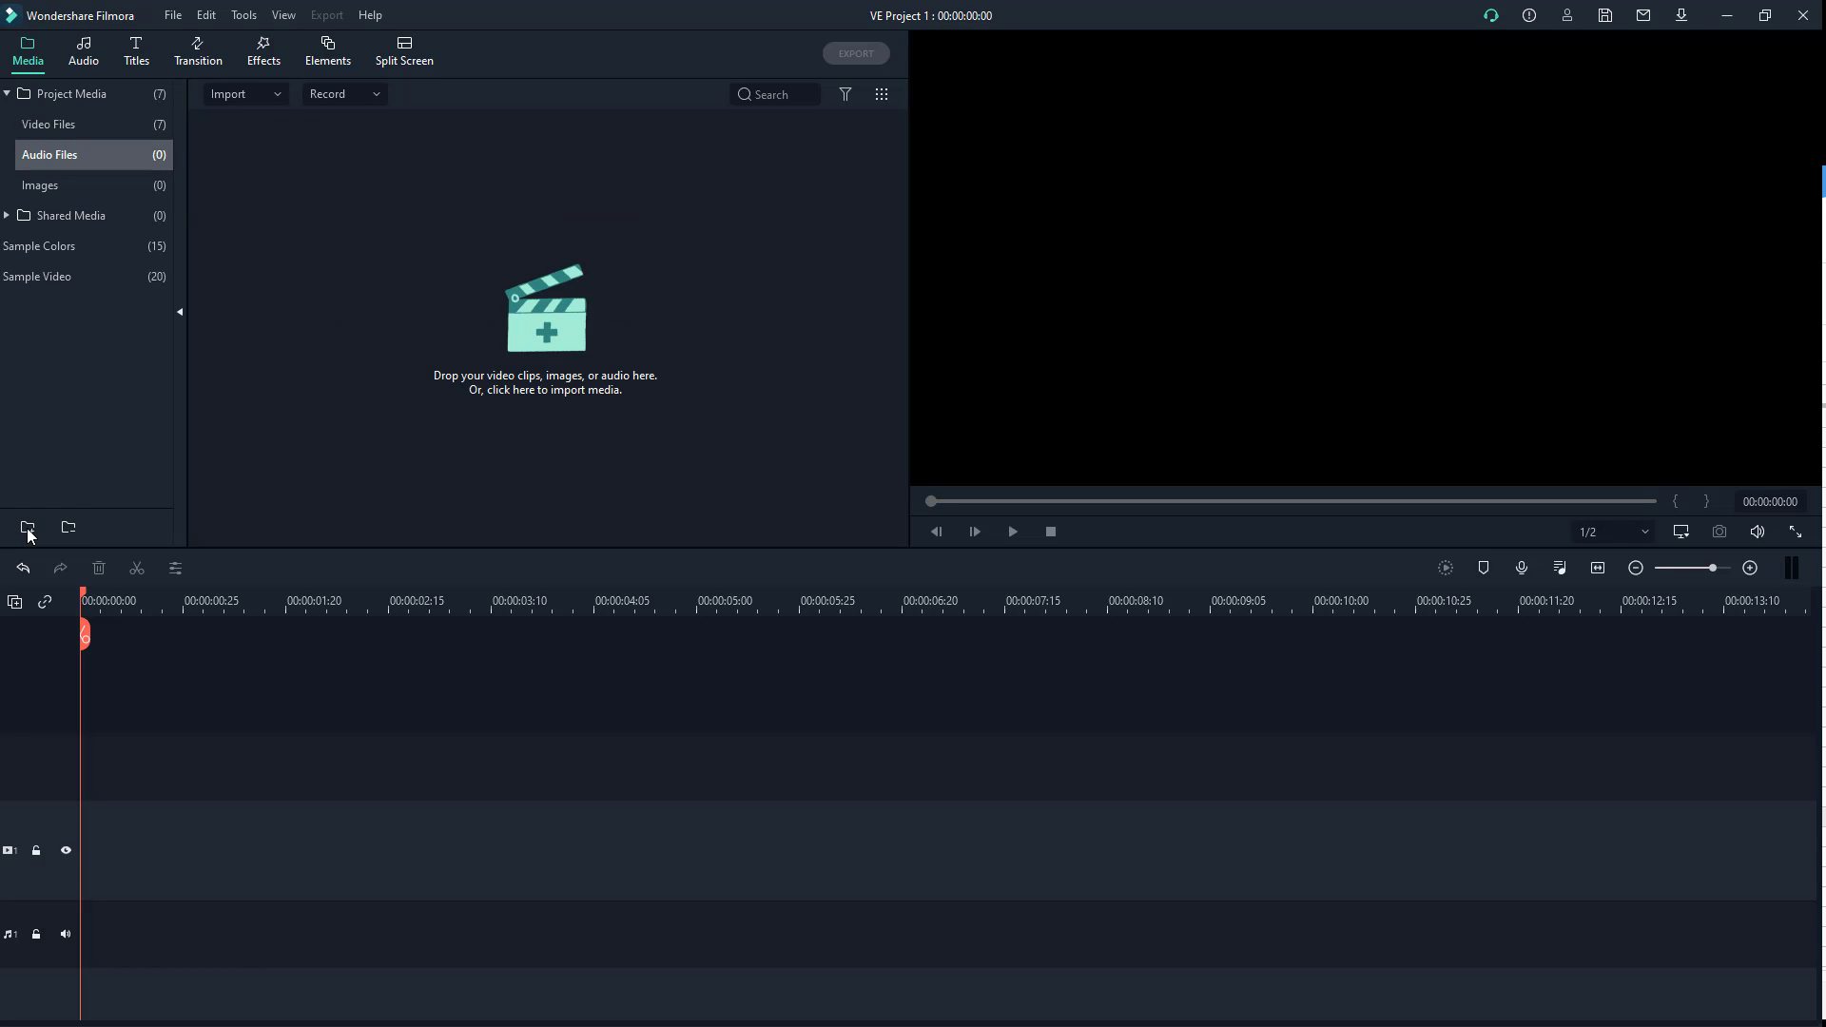
{"action": "left_click", "coordinate": [545, 331]}
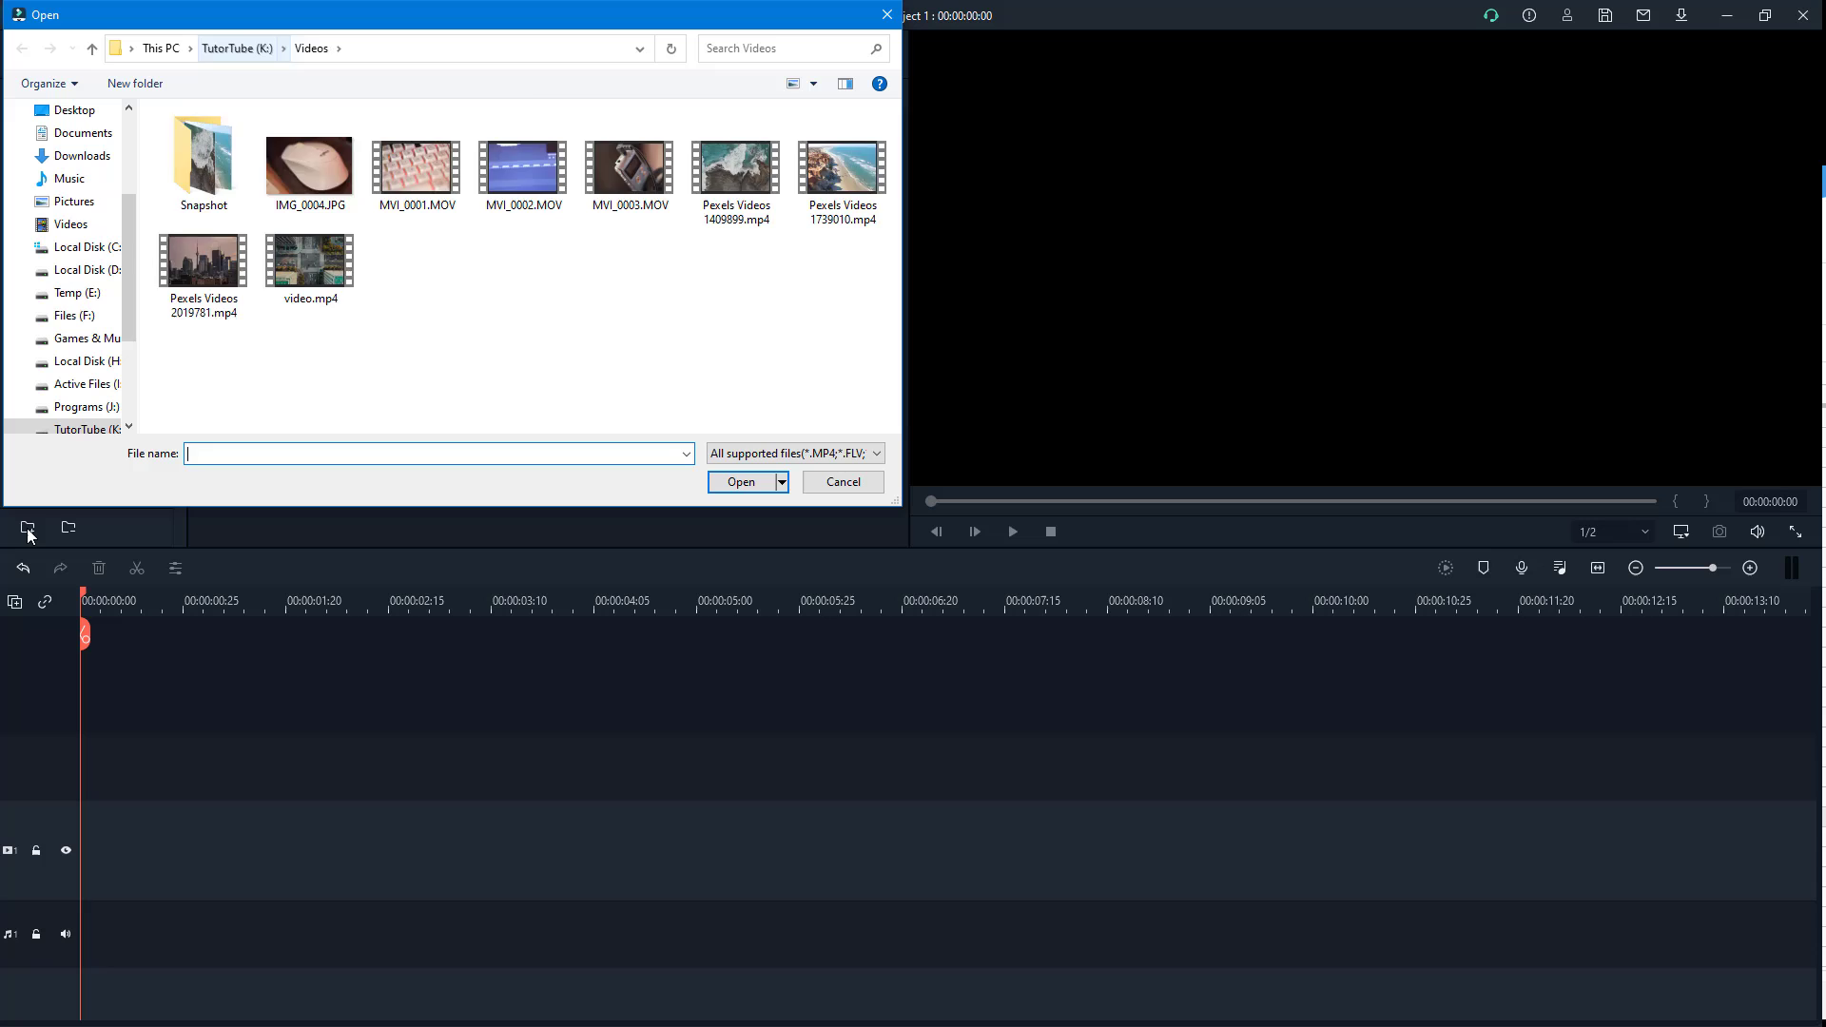
{"action": "left_click", "coordinate": [236, 47]}
{"action": "scroll", "coordinate": [468, 251], "scroll_direction": "up", "scroll_amount": 2}
{"action": "double_click", "coordinate": [377, 150]}
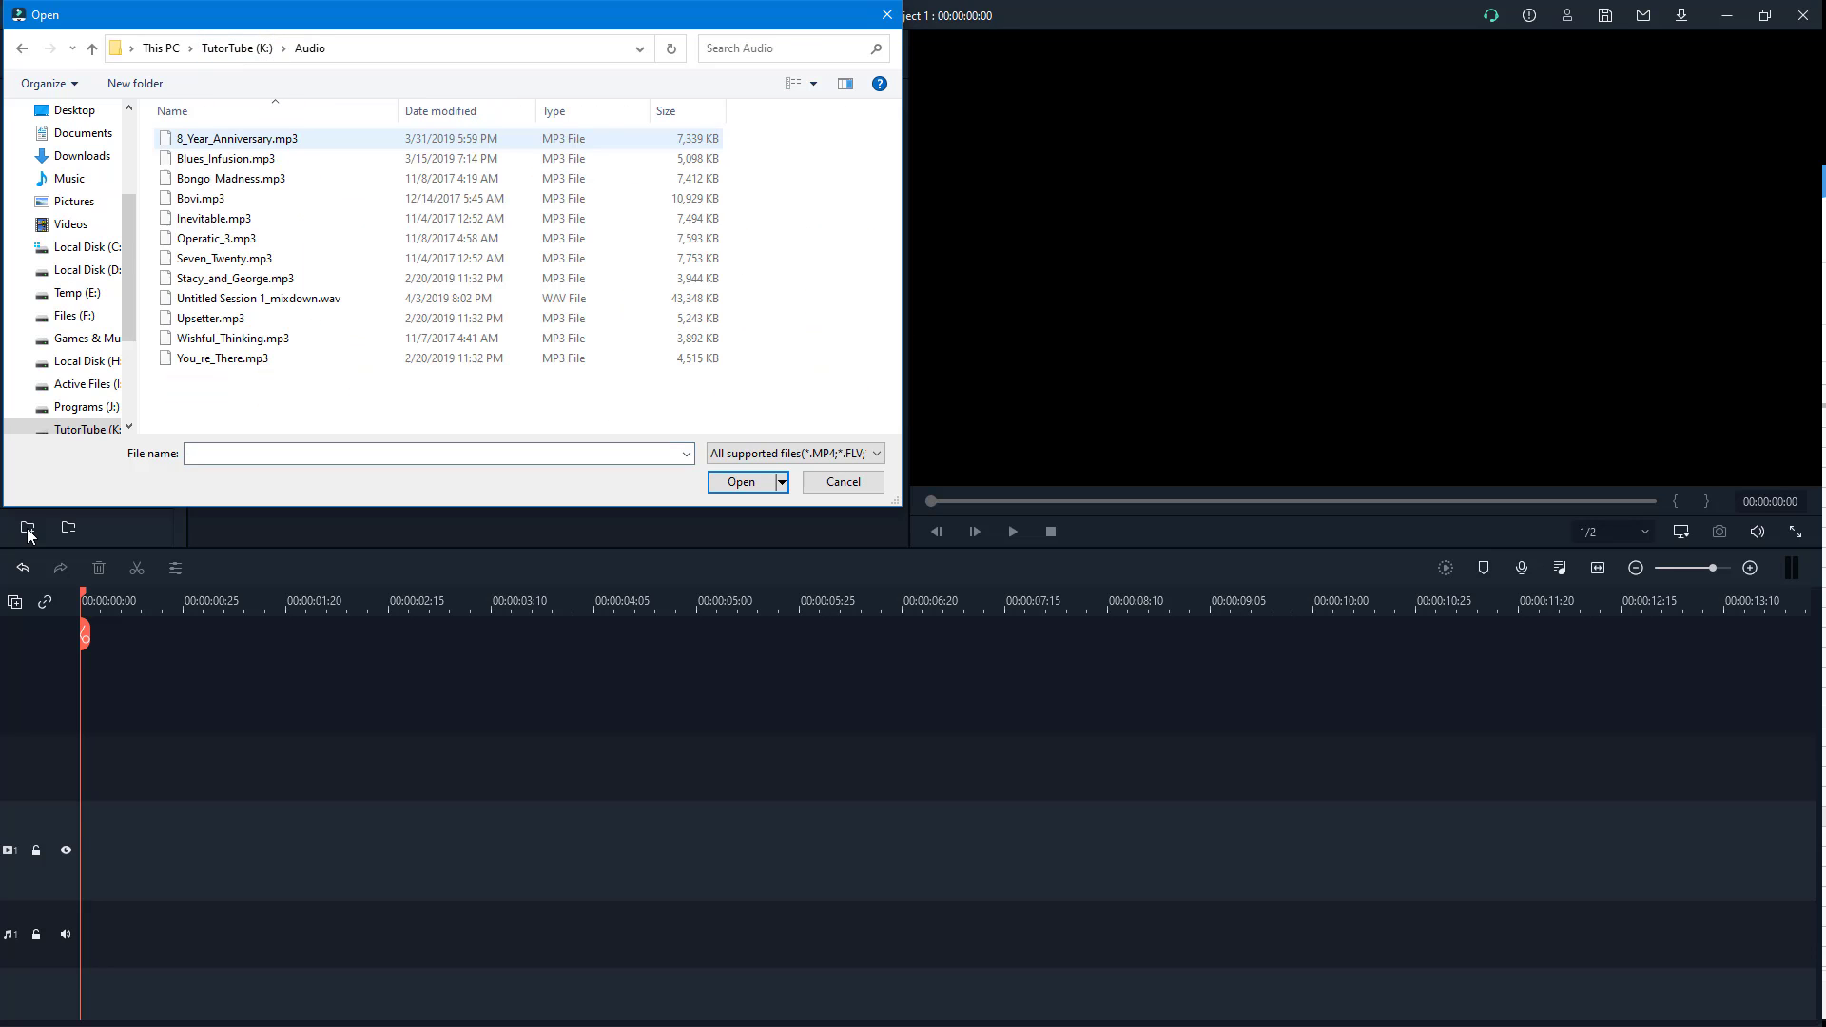
{"action": "key", "text": "Down"}
{"action": "key", "text": "ctrl+a"}
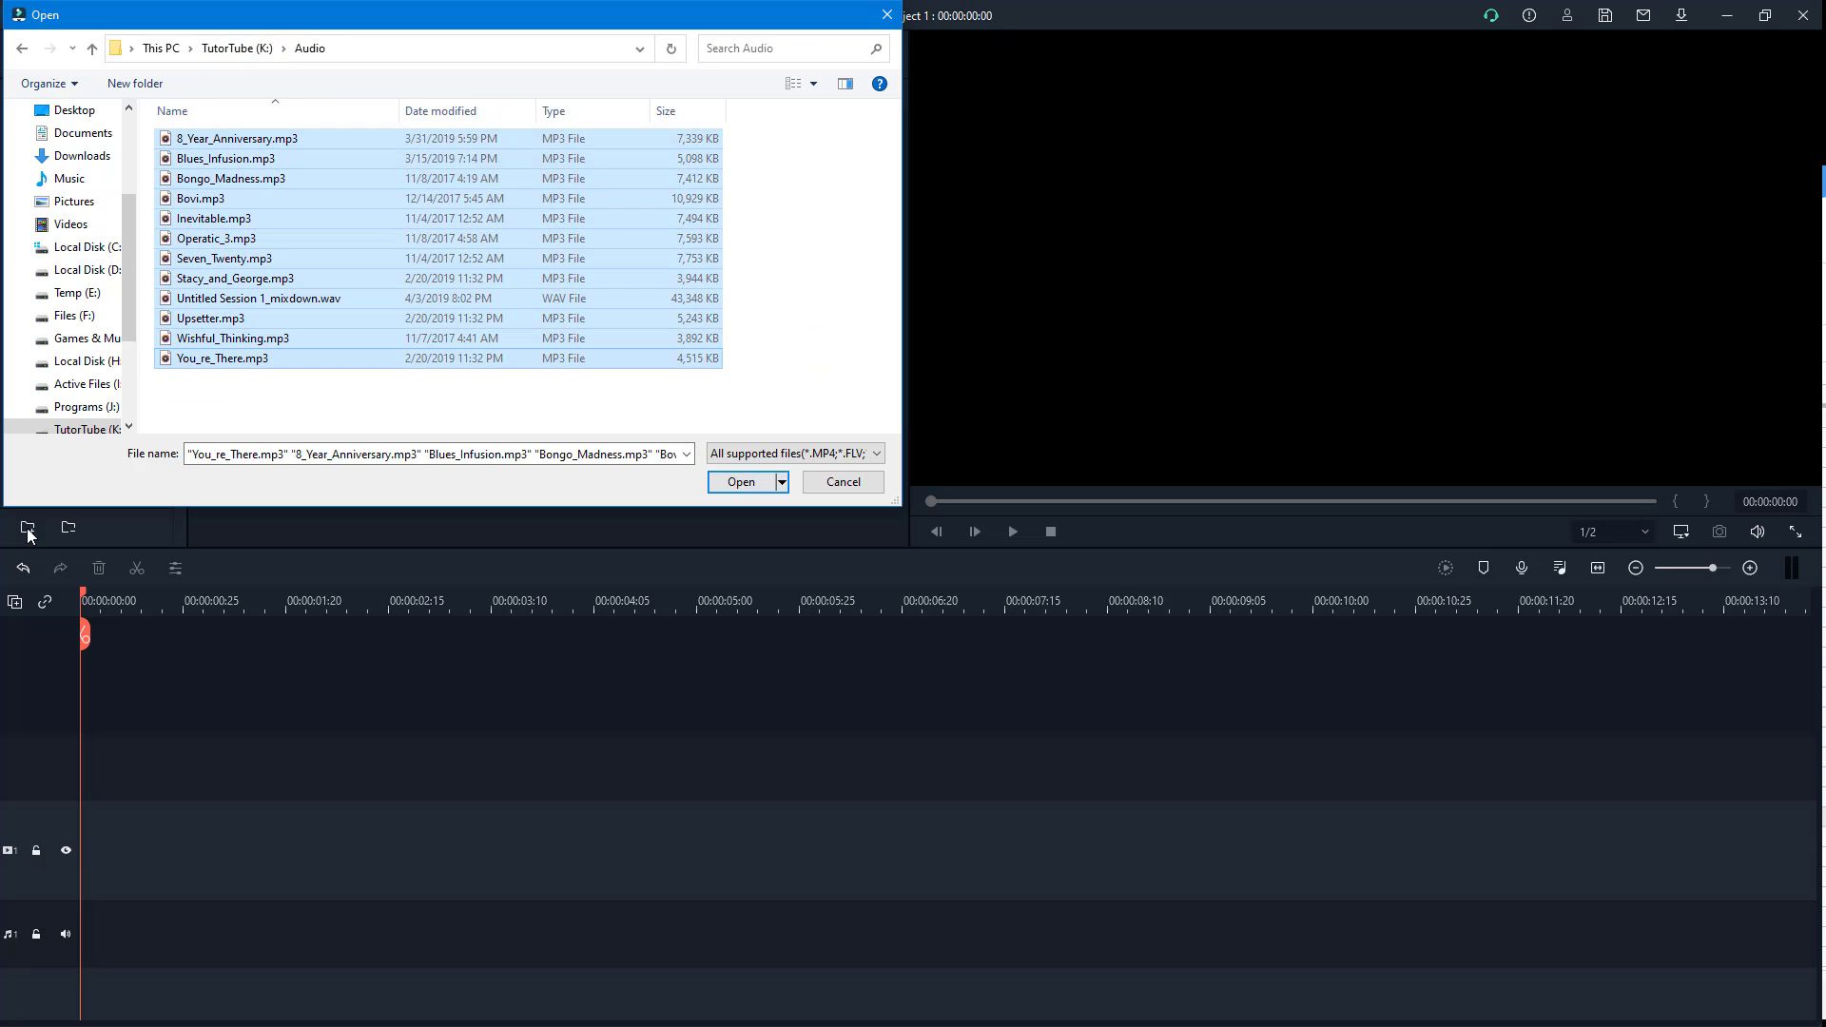
{"action": "key", "text": "Return"}
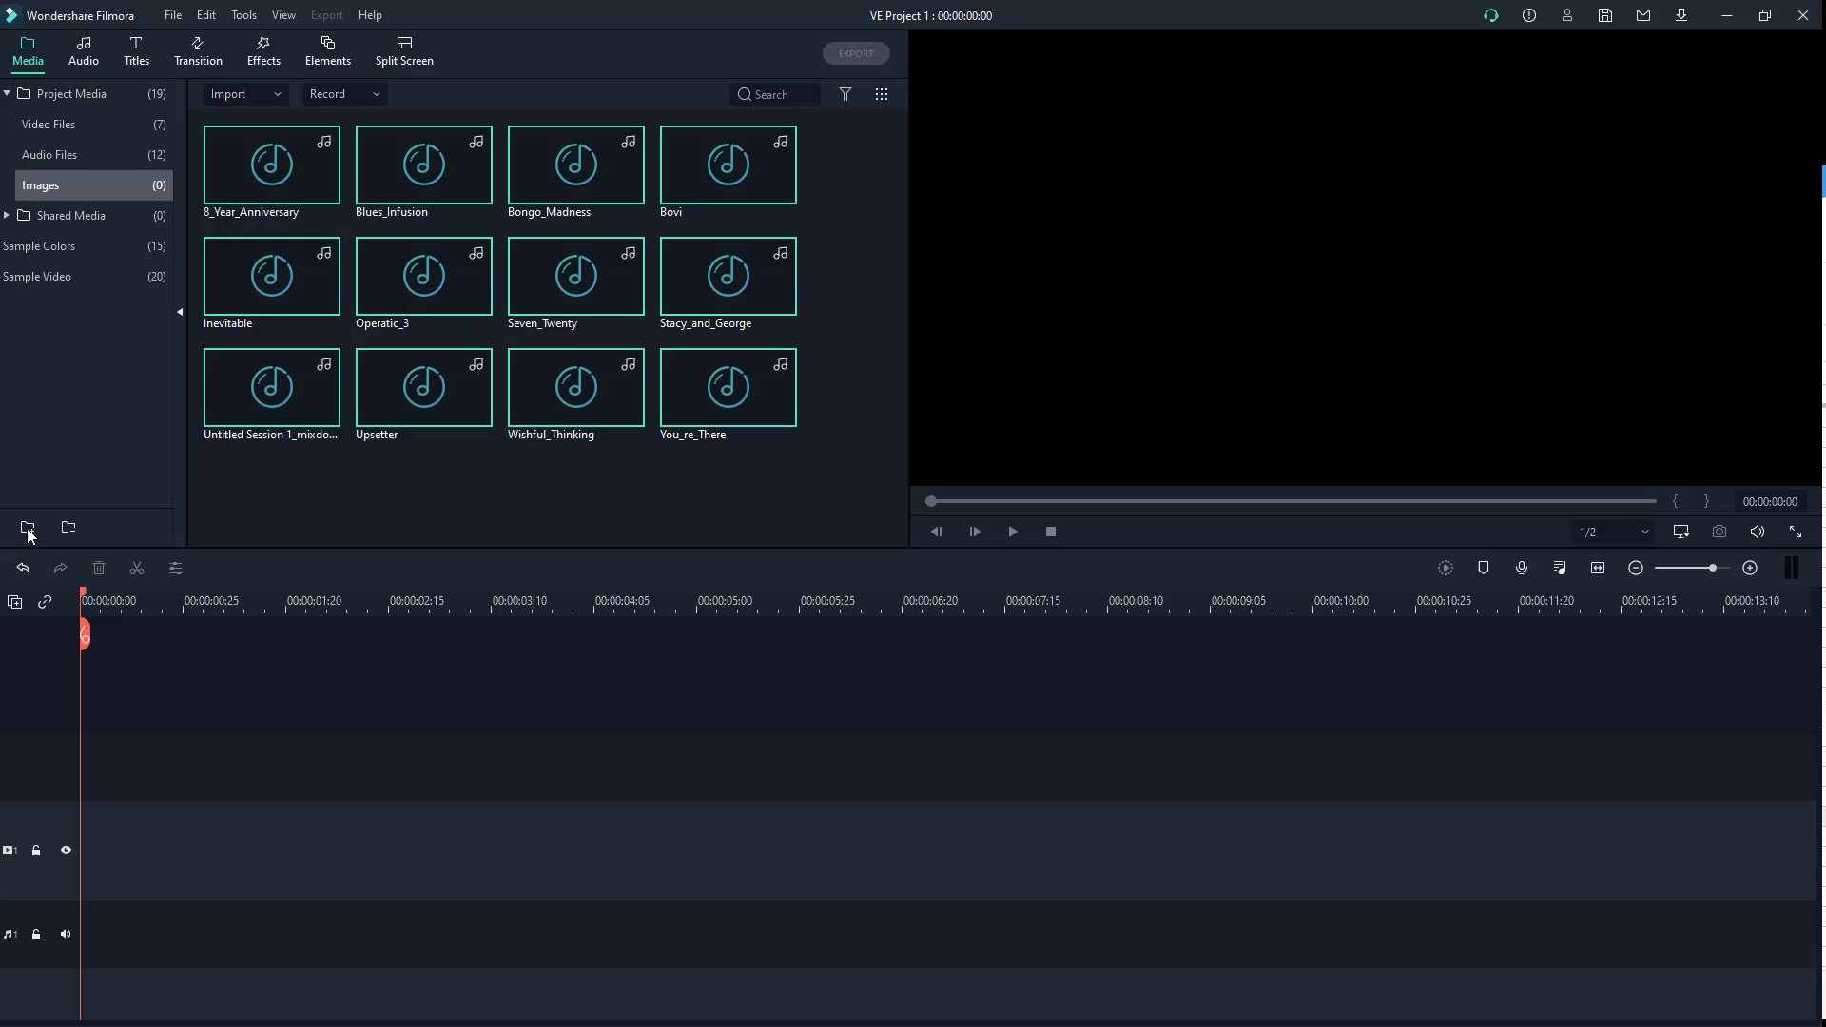
Import Snapshot_8.png and Snapshot_9.png from the Snapshot directory inside Videos into the Images folder
{"action": "left_click", "coordinate": [28, 529]}
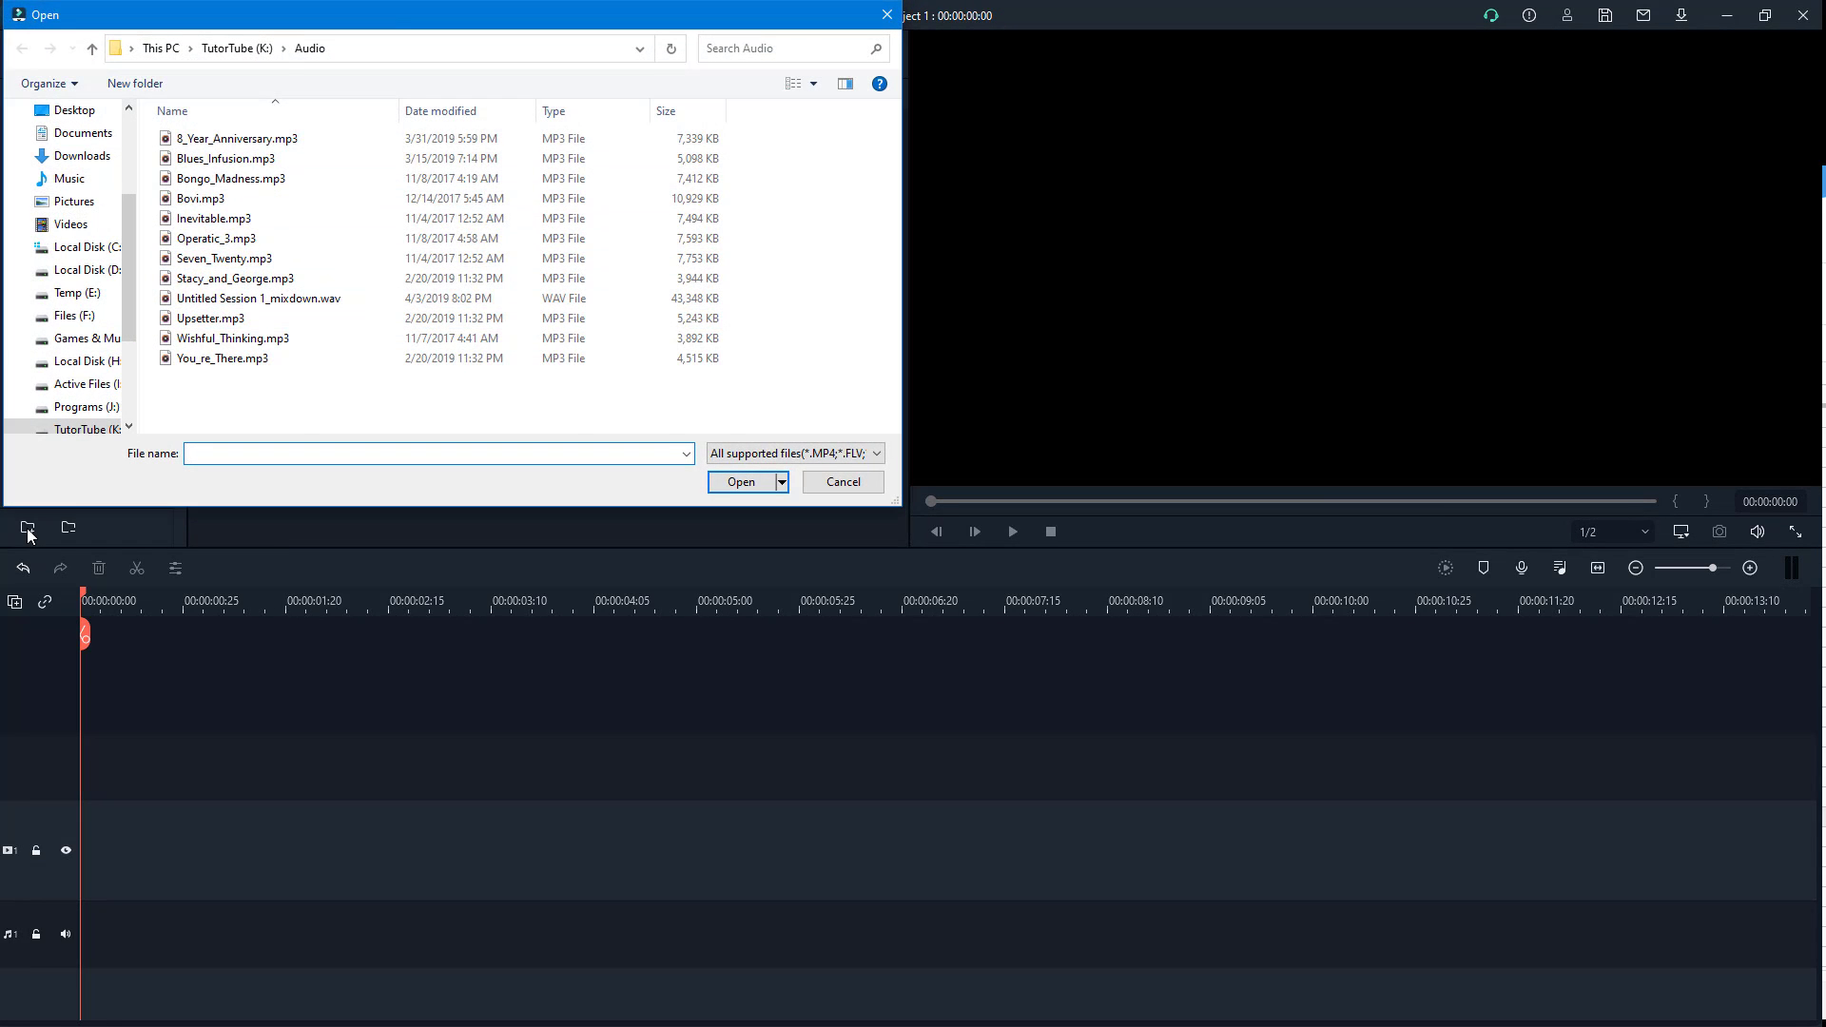
{"action": "key", "text": "alt+Up"}
{"action": "scroll", "coordinate": [468, 162], "scroll_direction": "down", "scroll_amount": 3}
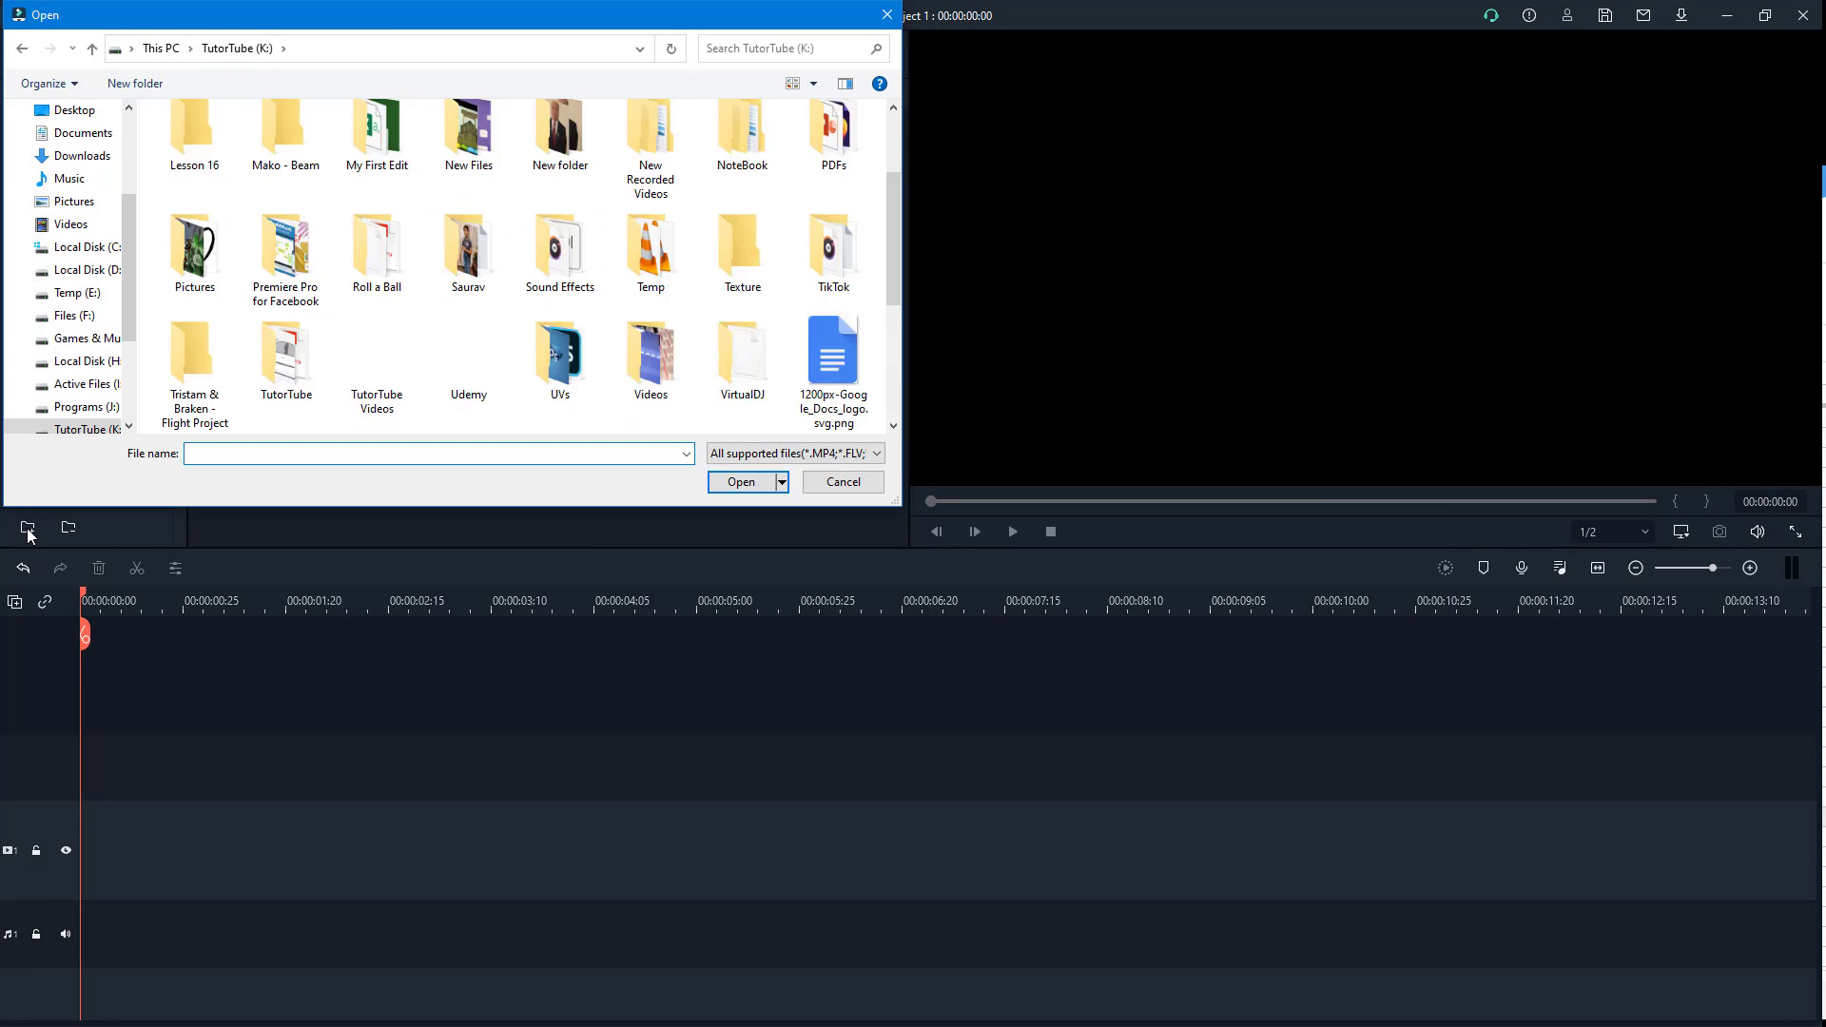
{"action": "key", "text": "Left"}
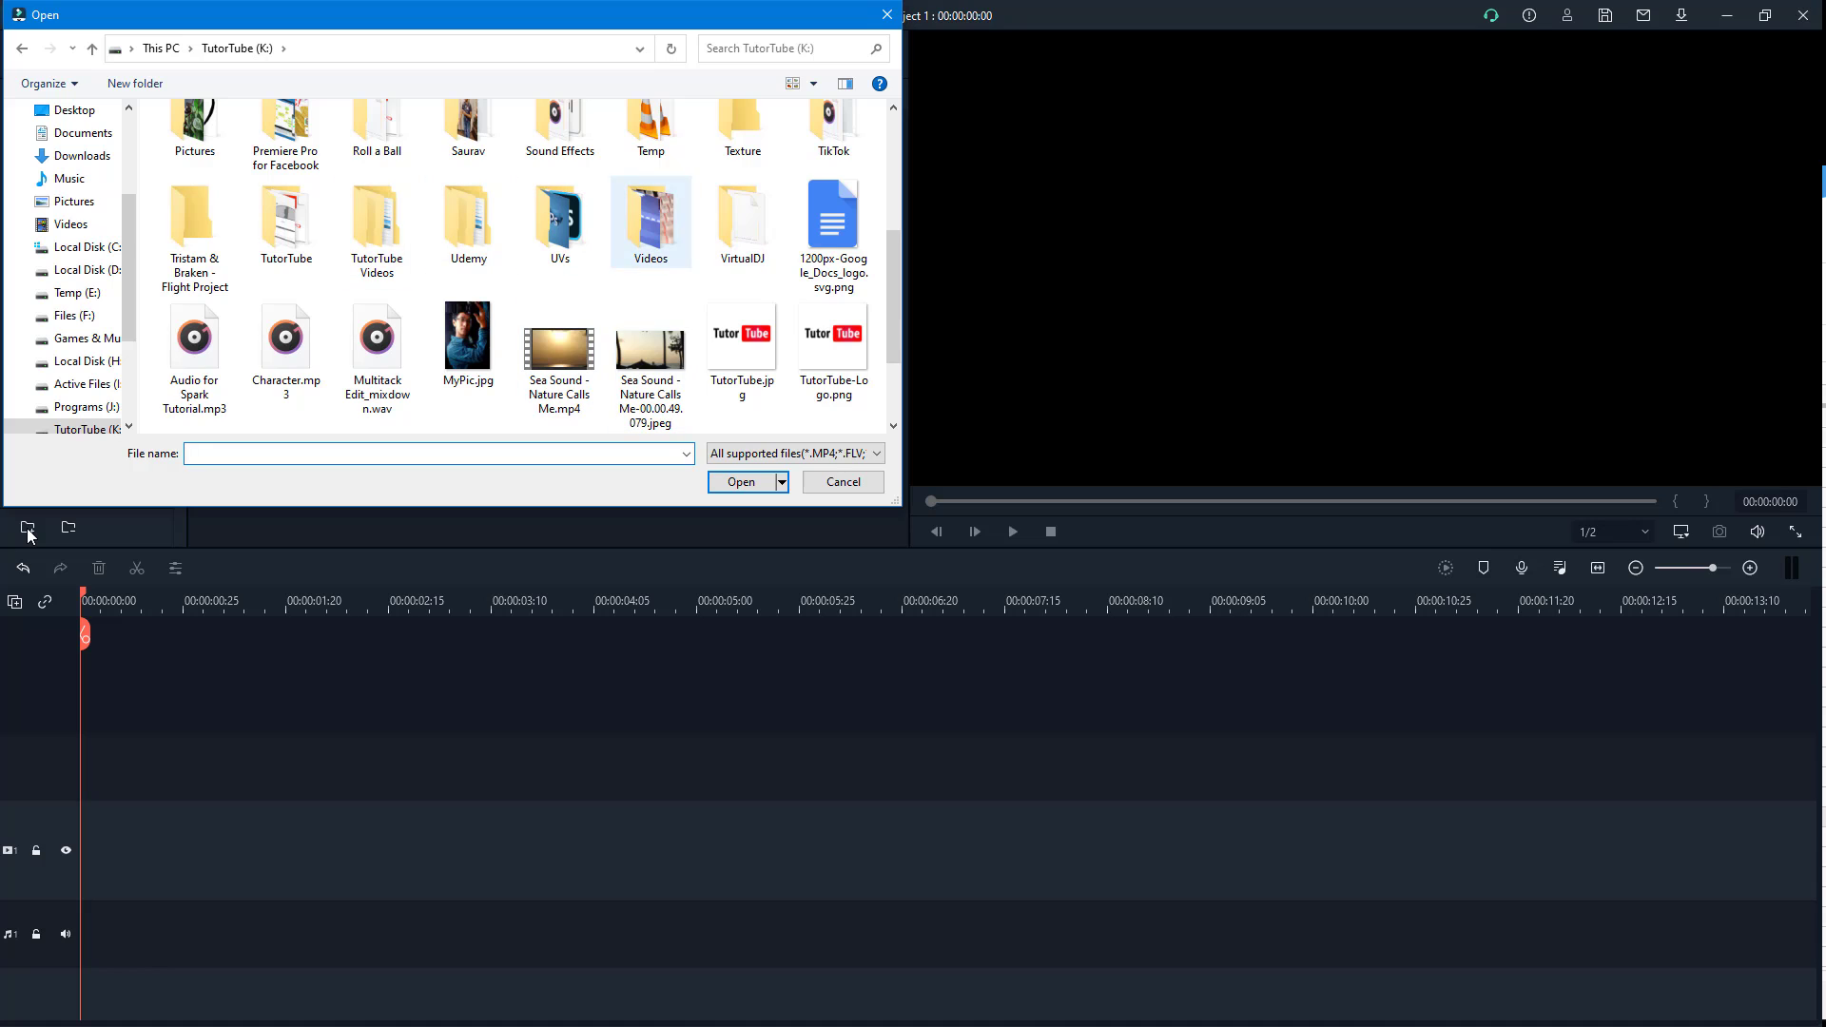
{"action": "key", "text": "Return"}
{"action": "key", "text": "s"}
{"action": "key", "text": "Return"}
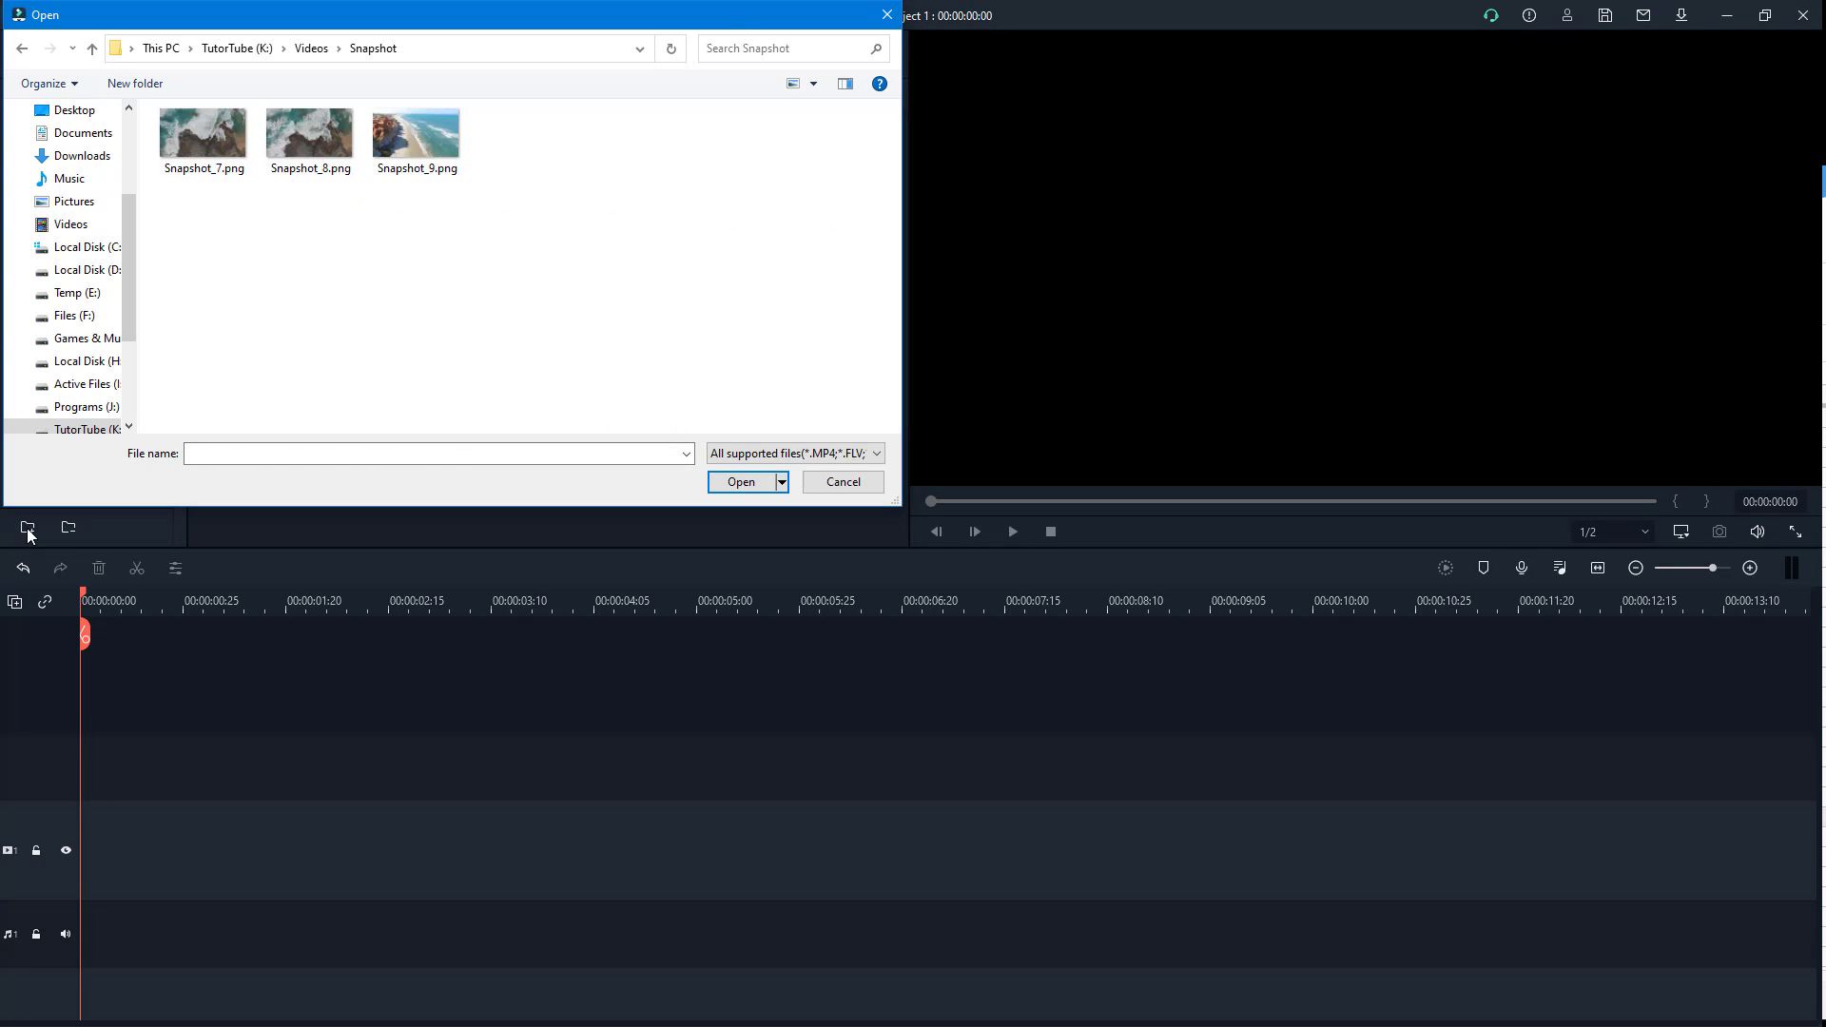
{"action": "key", "text": "ctrl+a"}
{"action": "key", "text": "ctrl+space"}
{"action": "key", "text": "Return"}
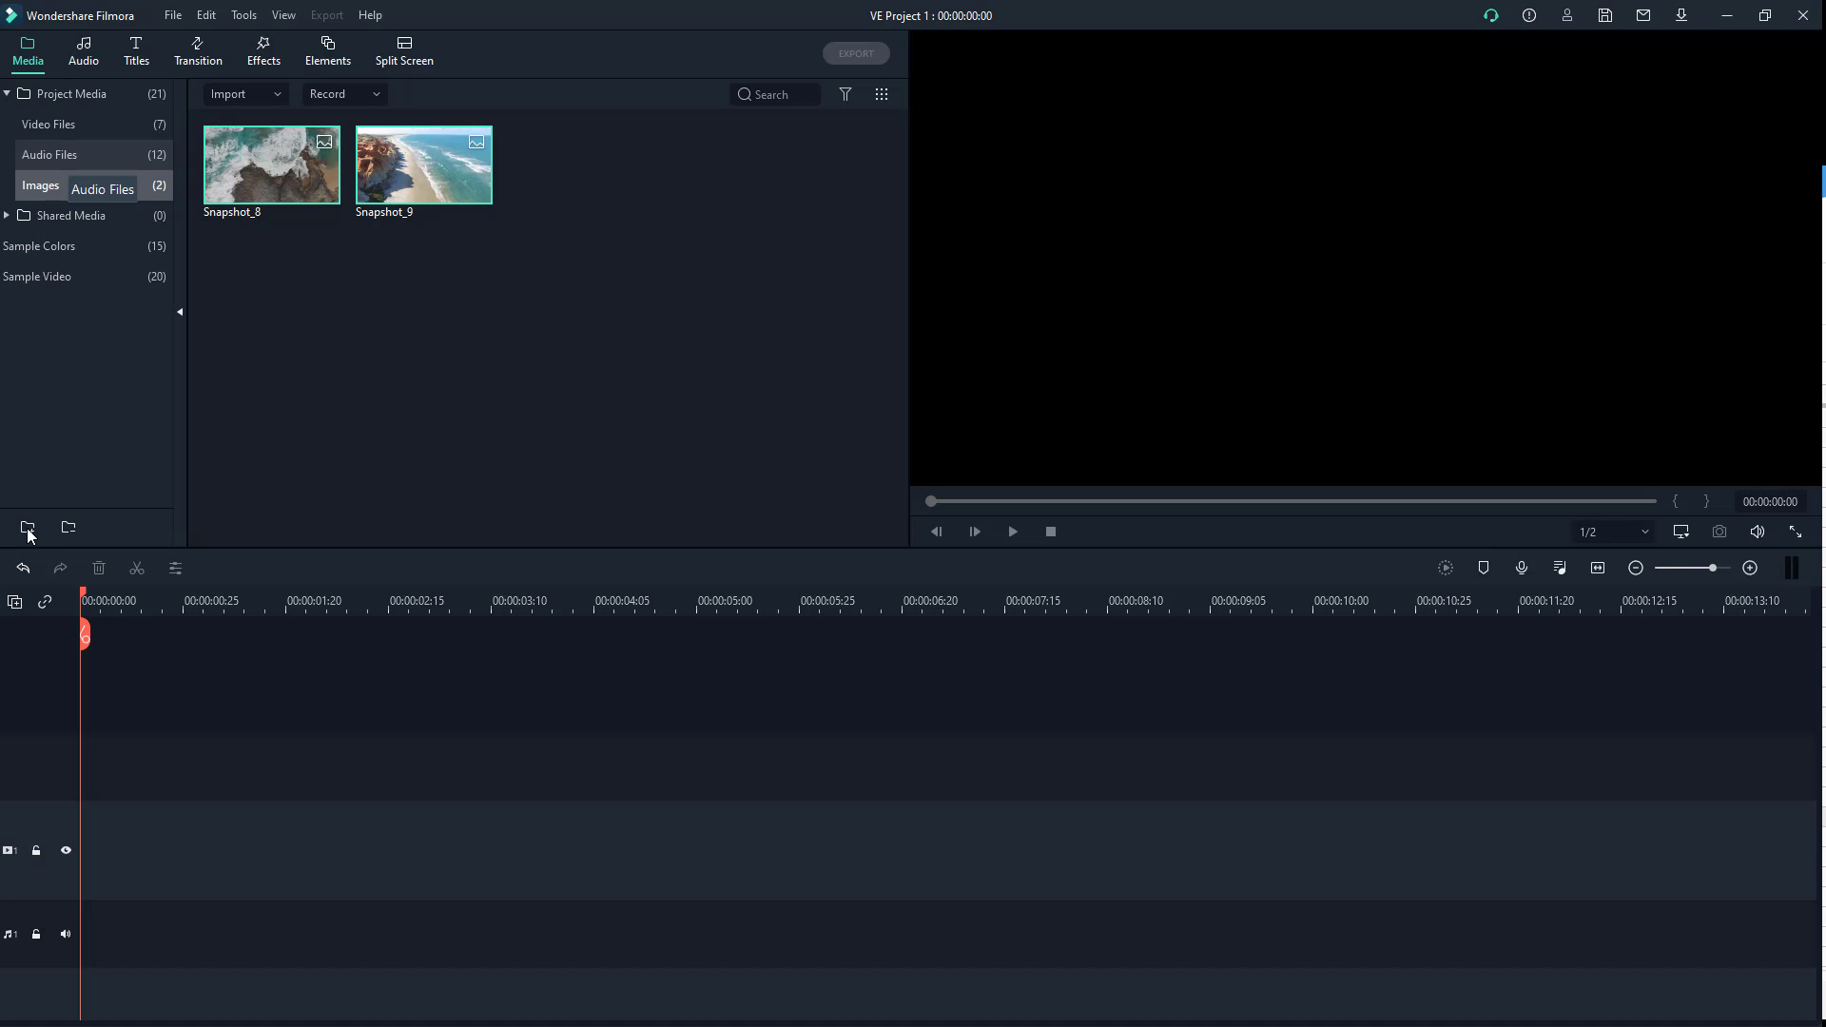
Review the imported media in the Video Files, Audio Files and Images folders
{"action": "key", "text": "Up"}
{"action": "key", "text": "Up"}
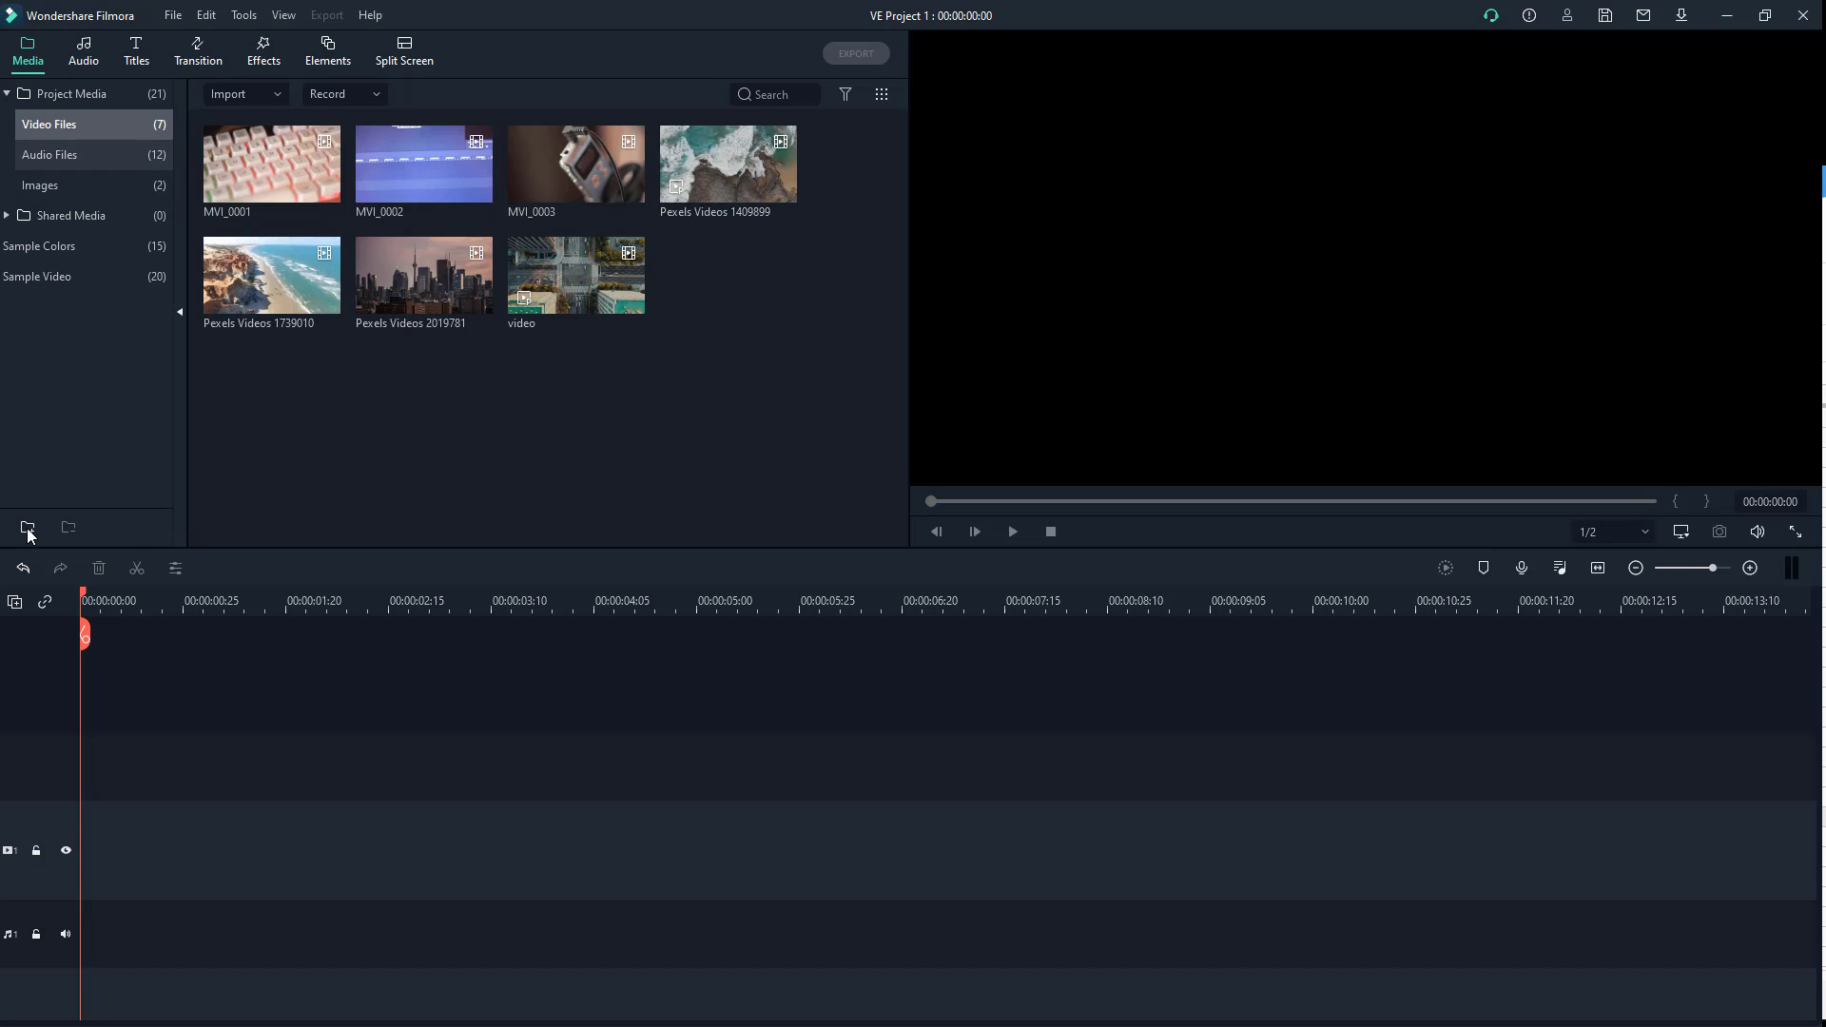
{"action": "key", "text": "Down"}
{"action": "key", "text": "Up"}
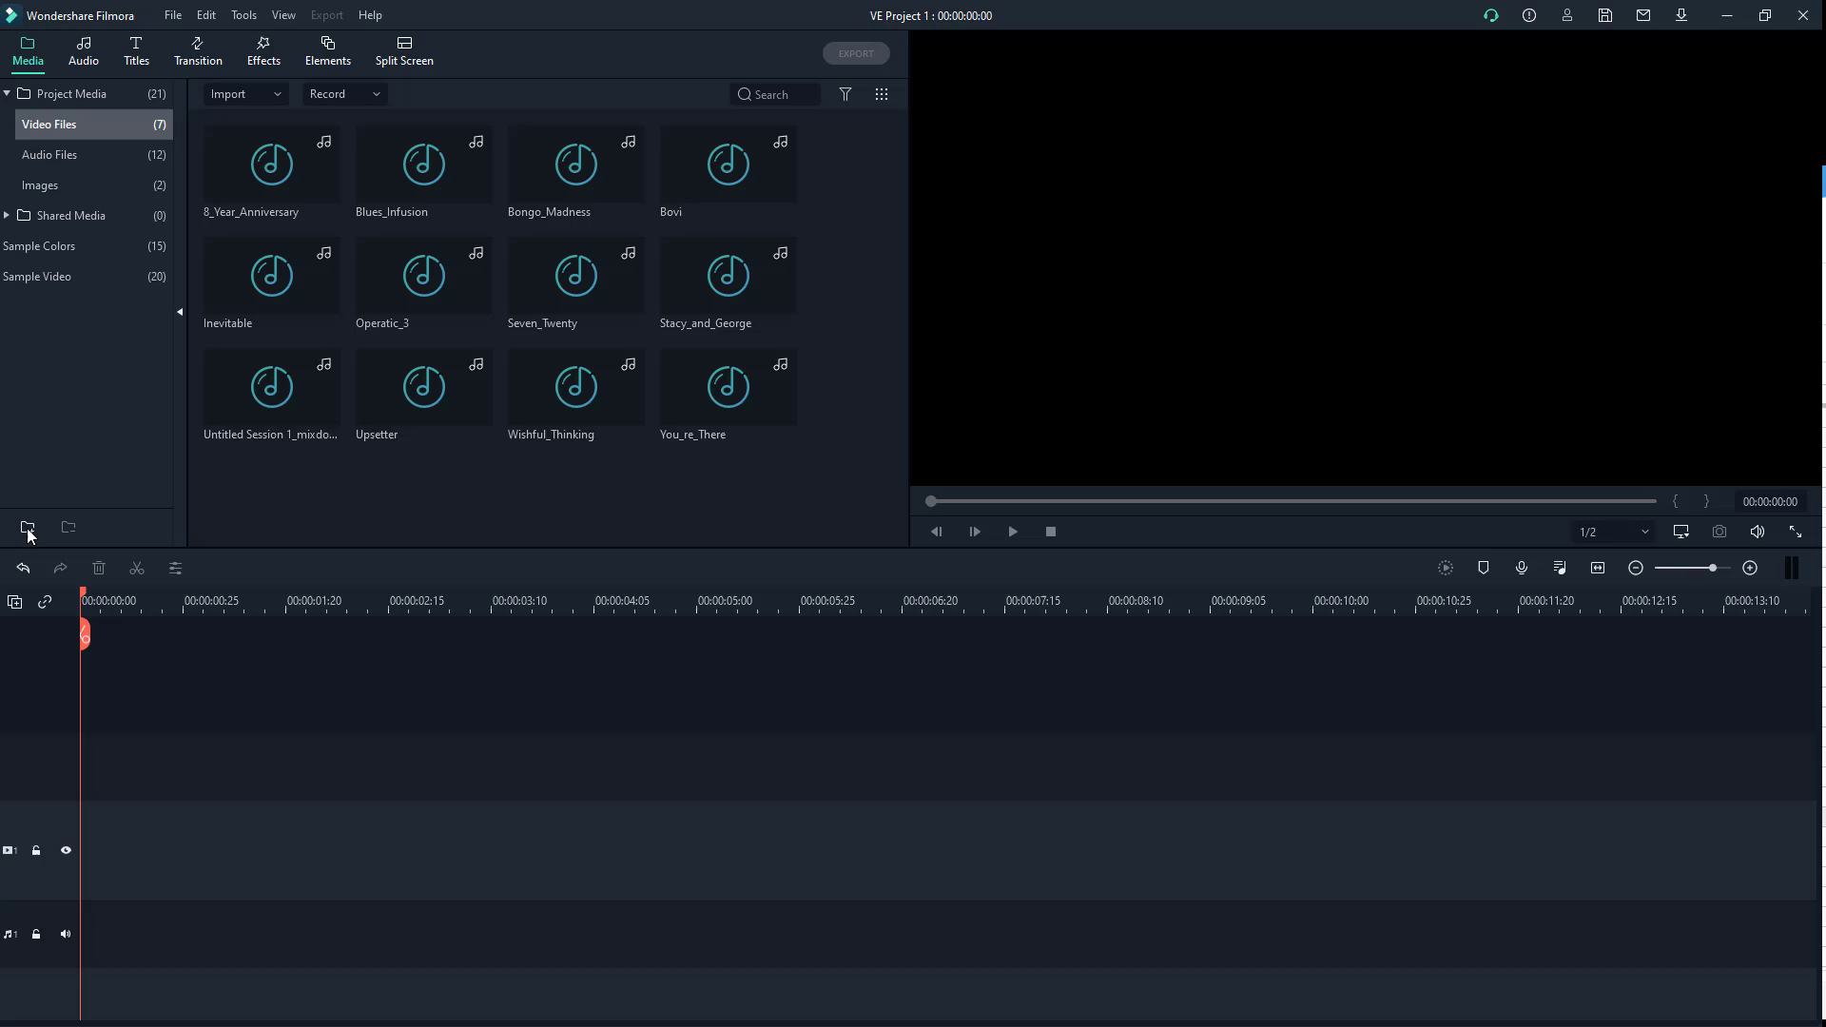
{"action": "key", "text": "Tab"}
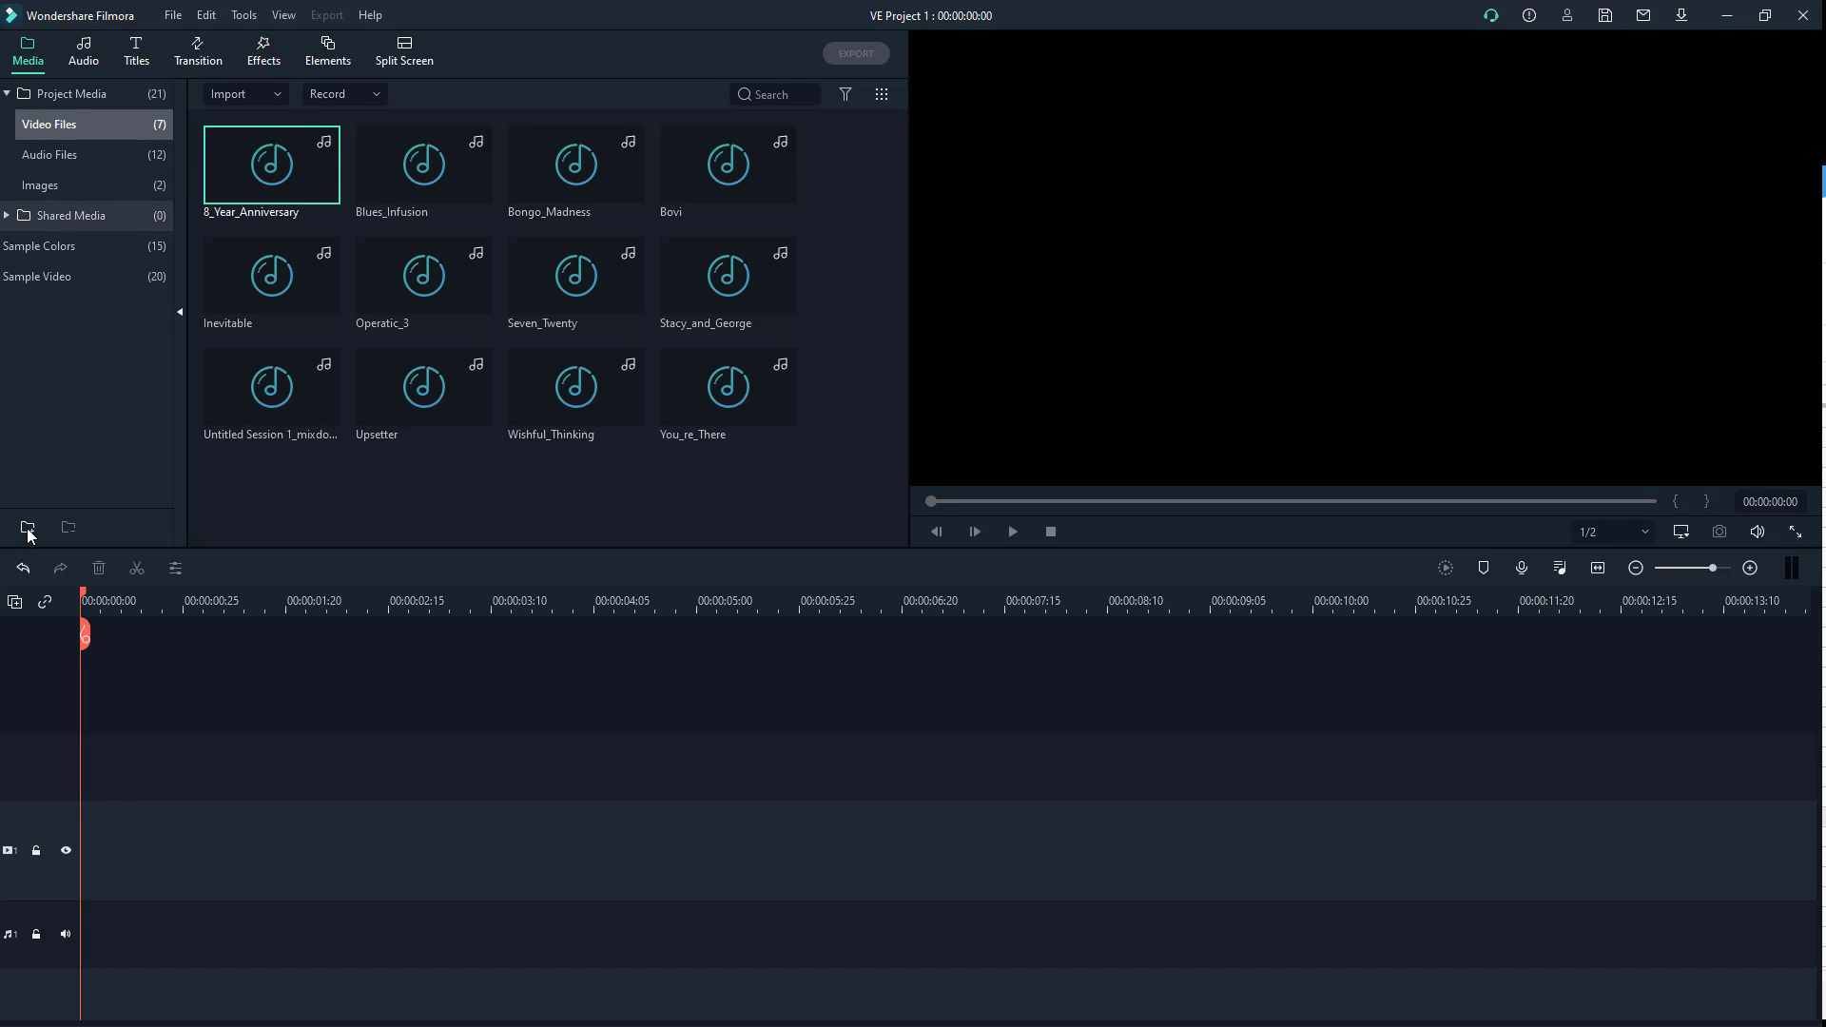
{"action": "key", "text": "Down"}
{"action": "key", "text": "Down"}
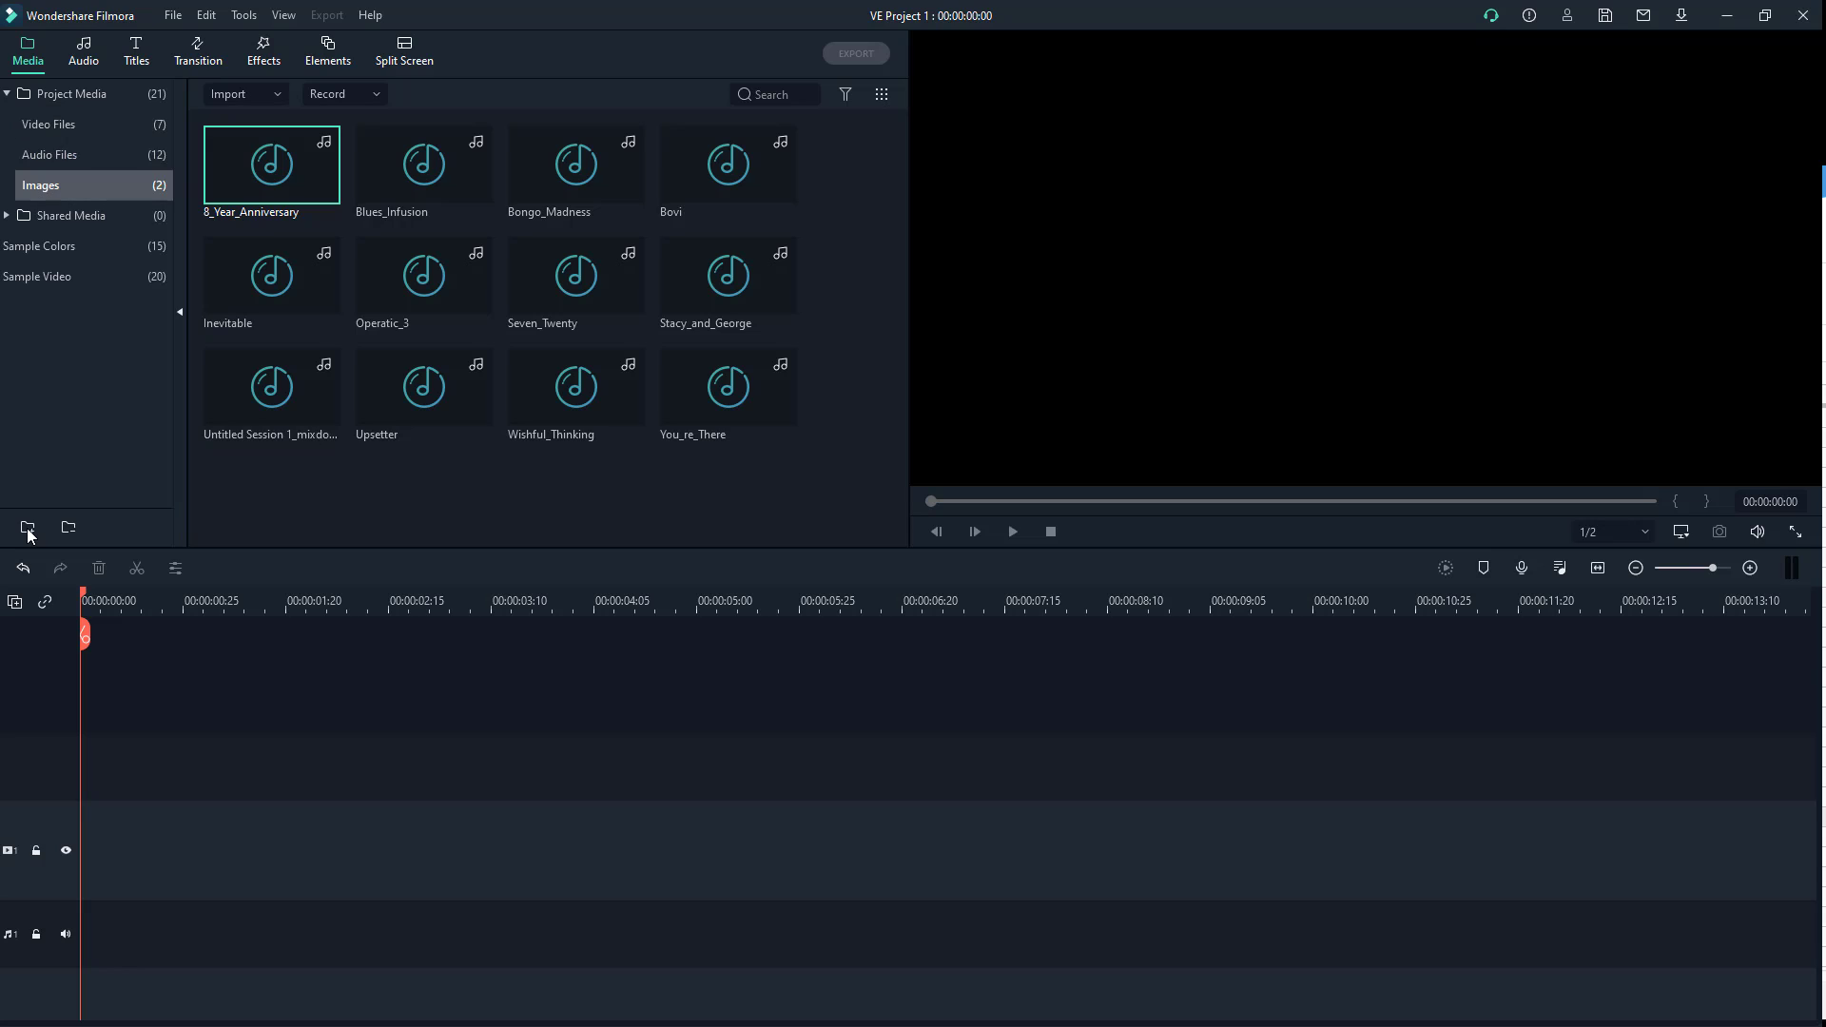
Place the Pexels Videos 2019781 clip from the Video Files folder at the start of the first video track
{"action": "key", "text": "Up"}
{"action": "key", "text": "Up"}
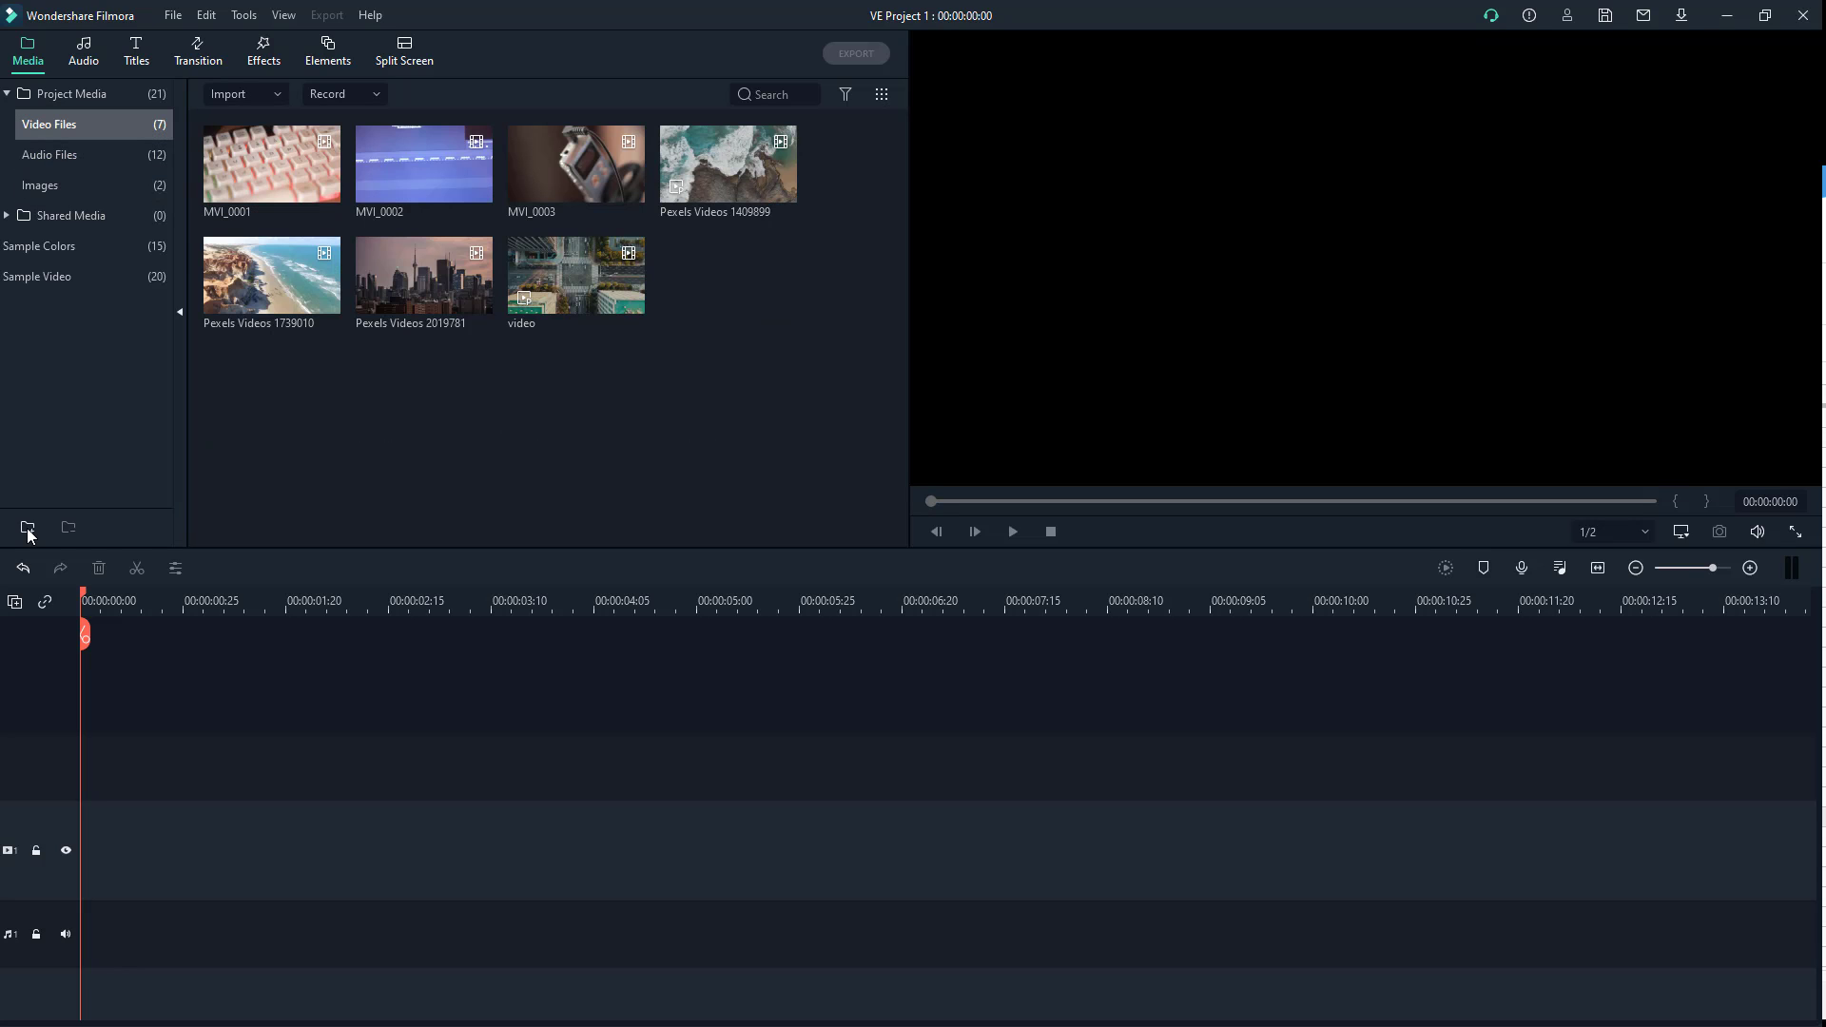
{"action": "left_click_drag", "start_coordinate": [423, 276], "coordinate": [86, 849]}
{"action": "key", "text": "Return"}
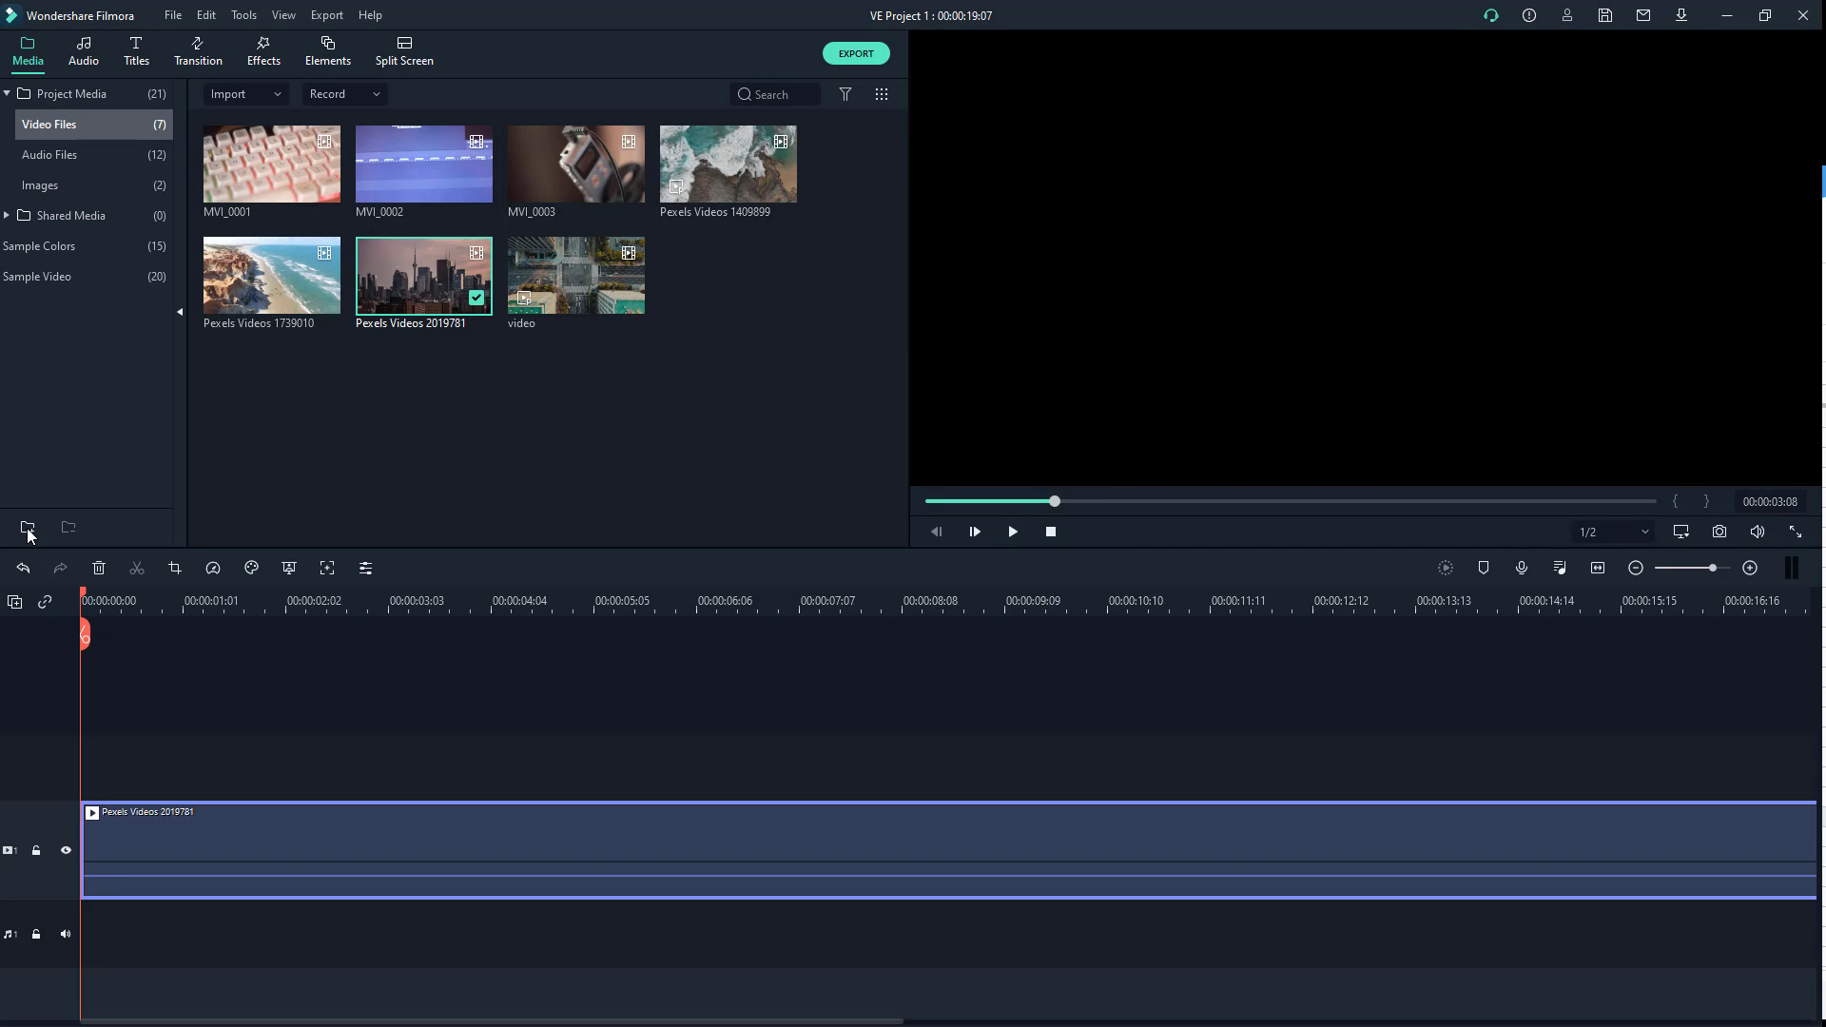
Add 8_Year_Anniversary from the Audio Files folder to the first audio track, starting at about 1 second
{"action": "key", "text": "Down"}
{"action": "key", "text": "Right"}
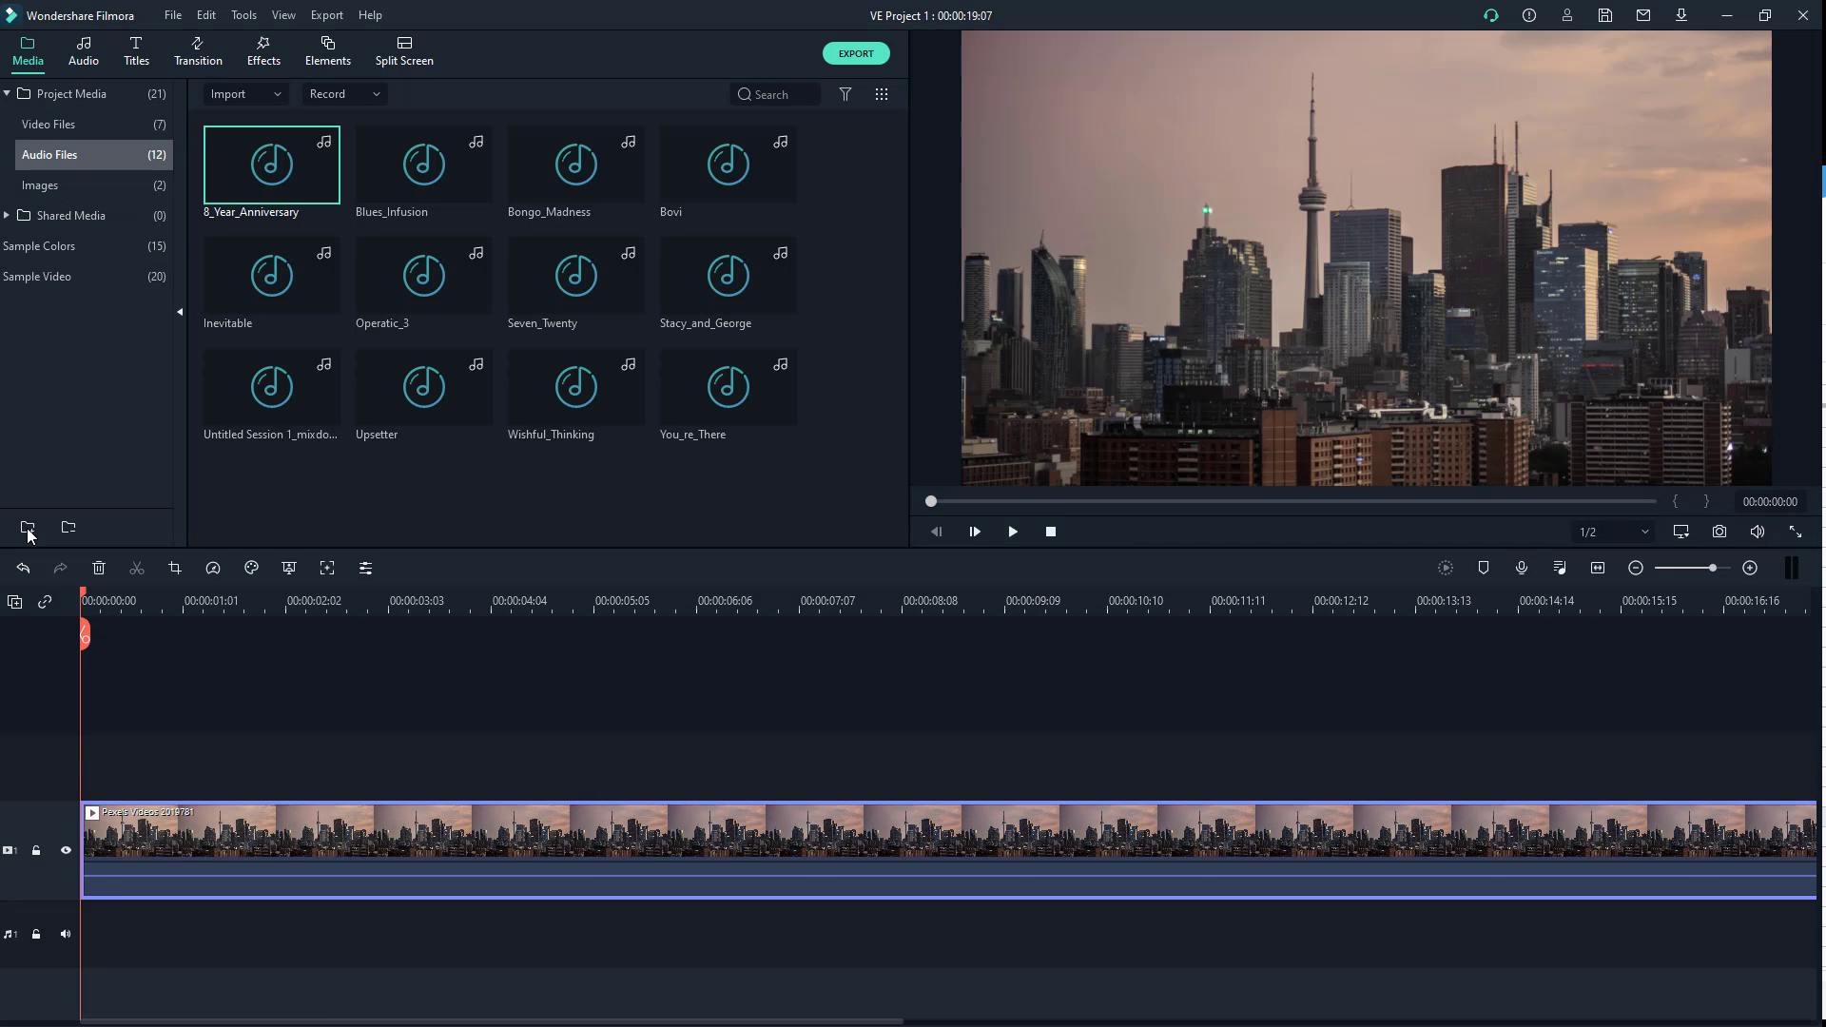
{"action": "key", "text": "shift+i"}
Add Snapshot_9 from the Images folder to the second video track, starting at about 6 seconds, and move the playhead onto it
{"action": "key", "text": "Down"}
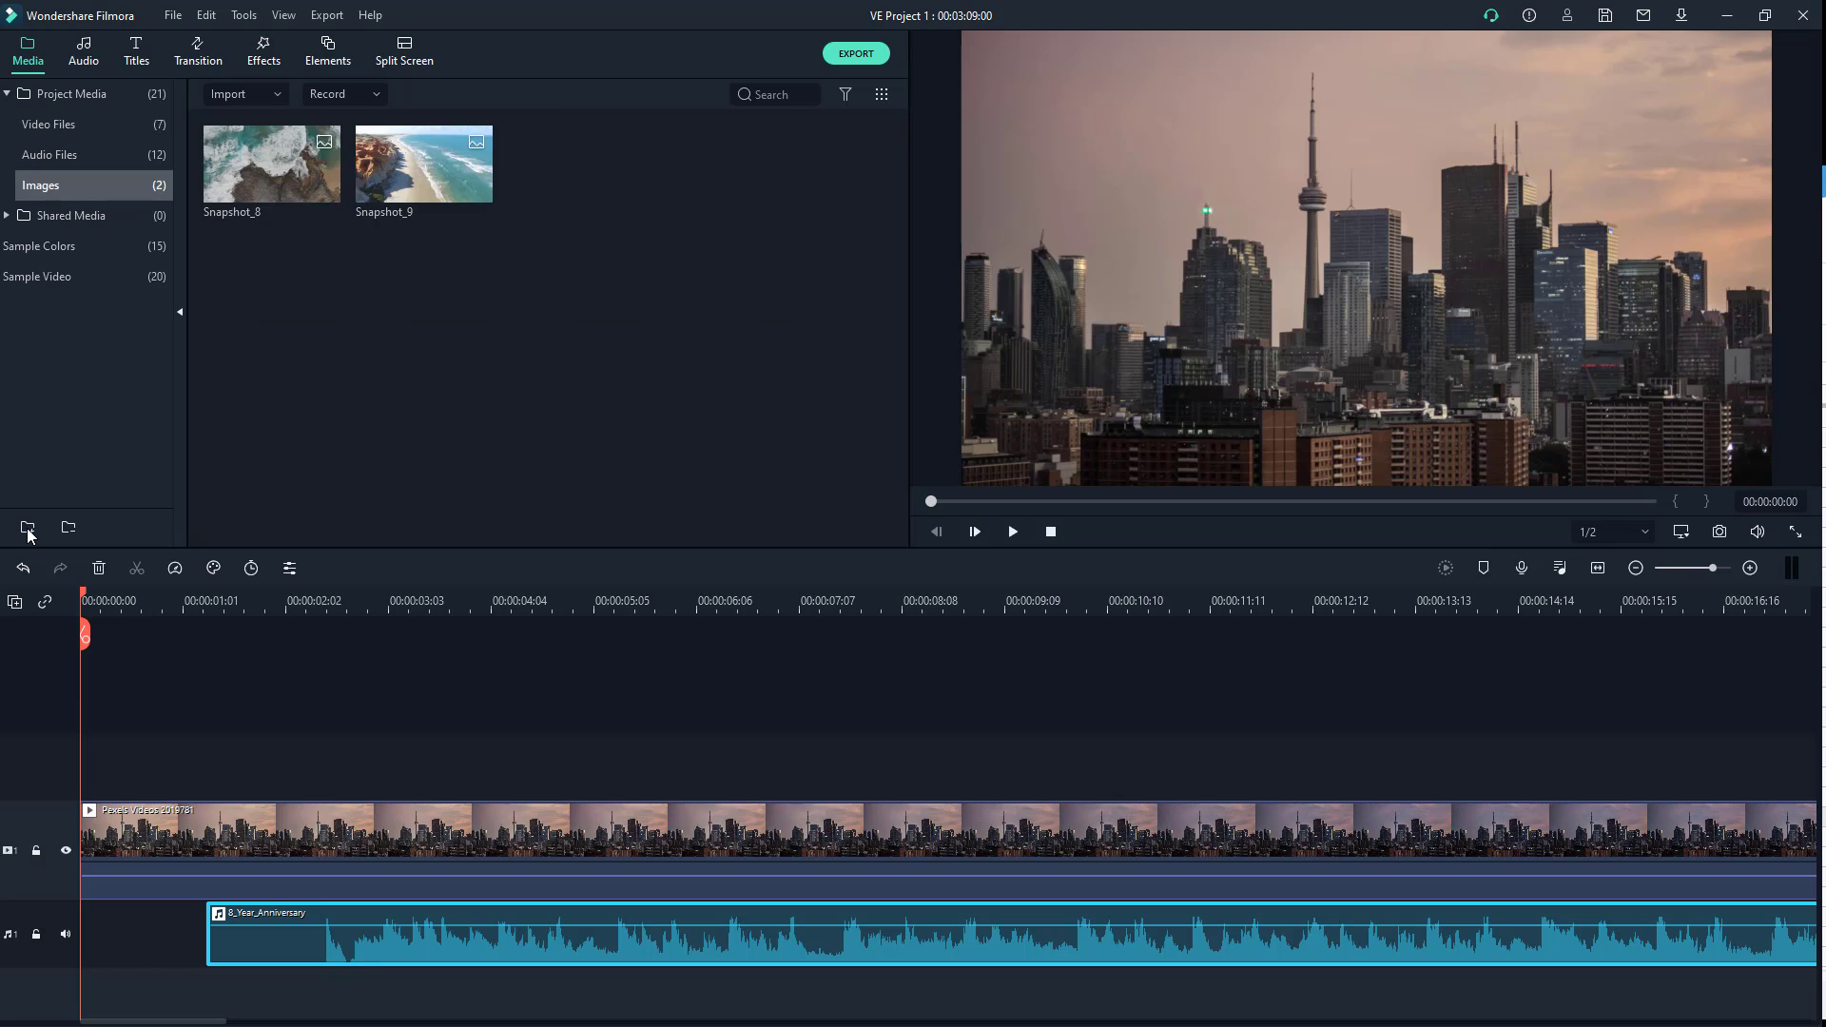
{"action": "key", "text": "Right"}
{"action": "key", "text": "shift+i"}
{"action": "key", "text": "Down"}
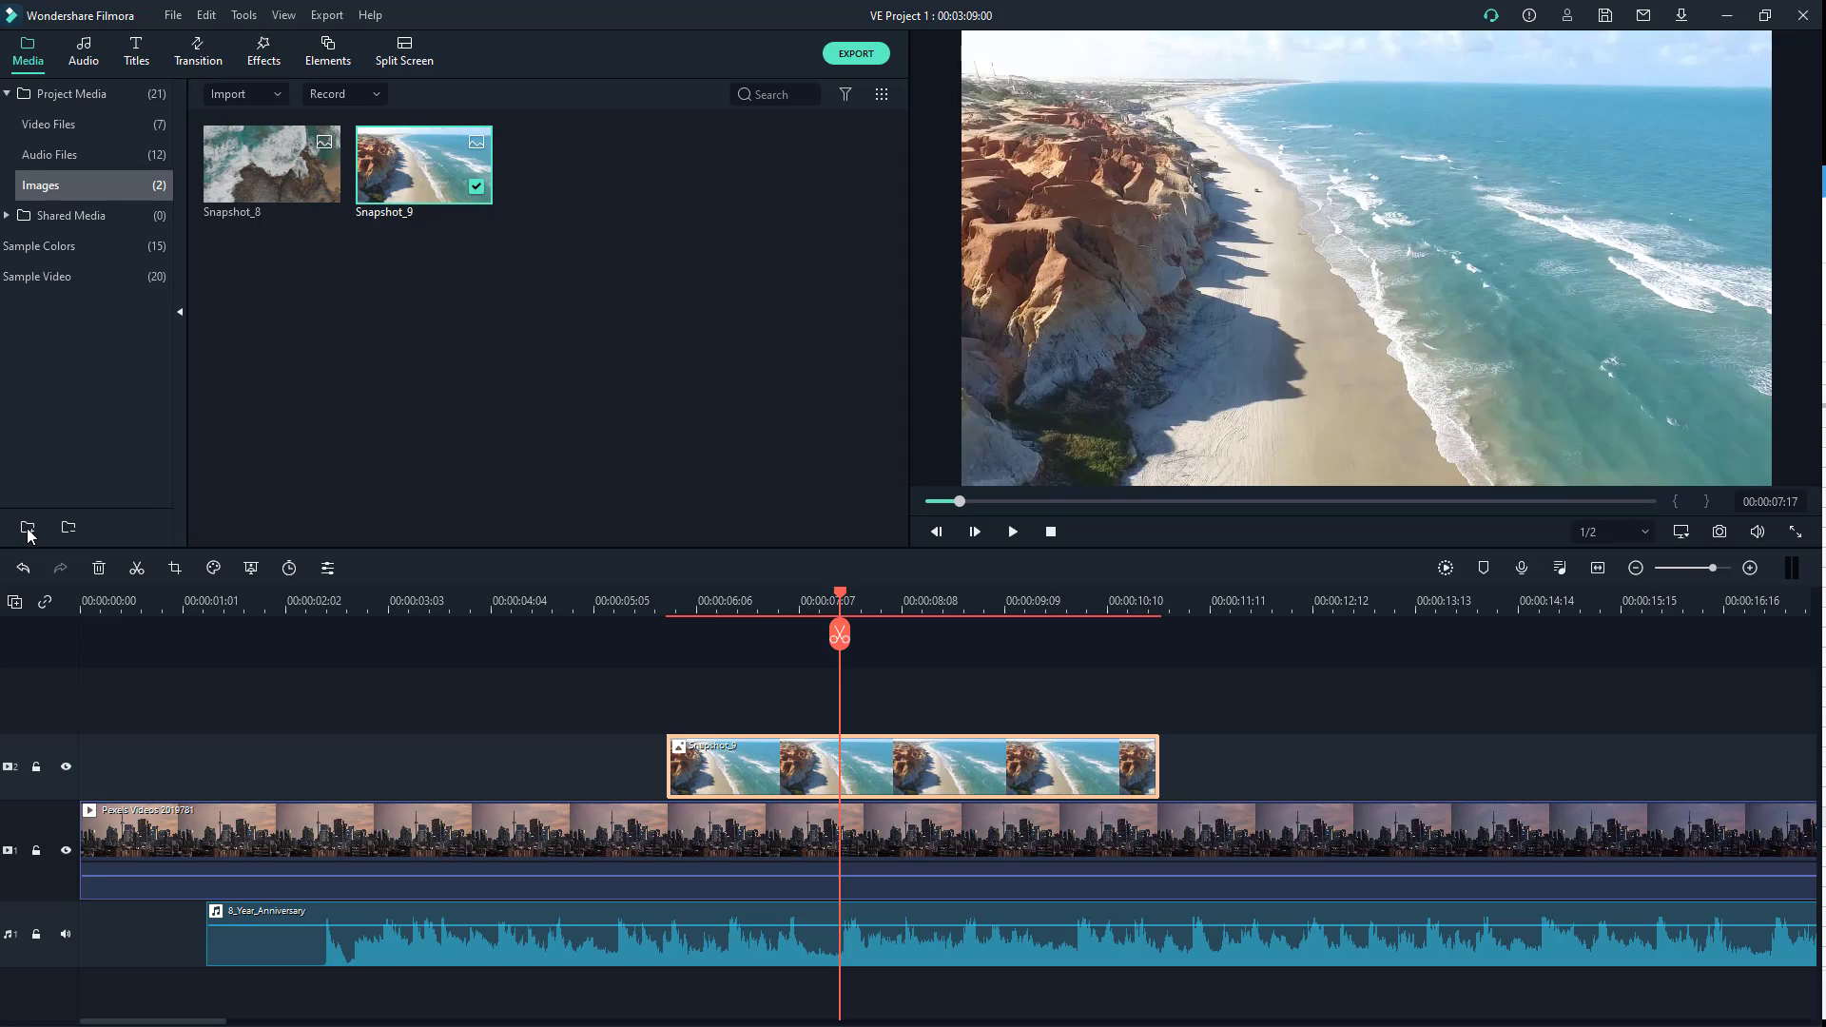
{"action": "key", "text": "Up"}
{"action": "key", "text": "Up"}
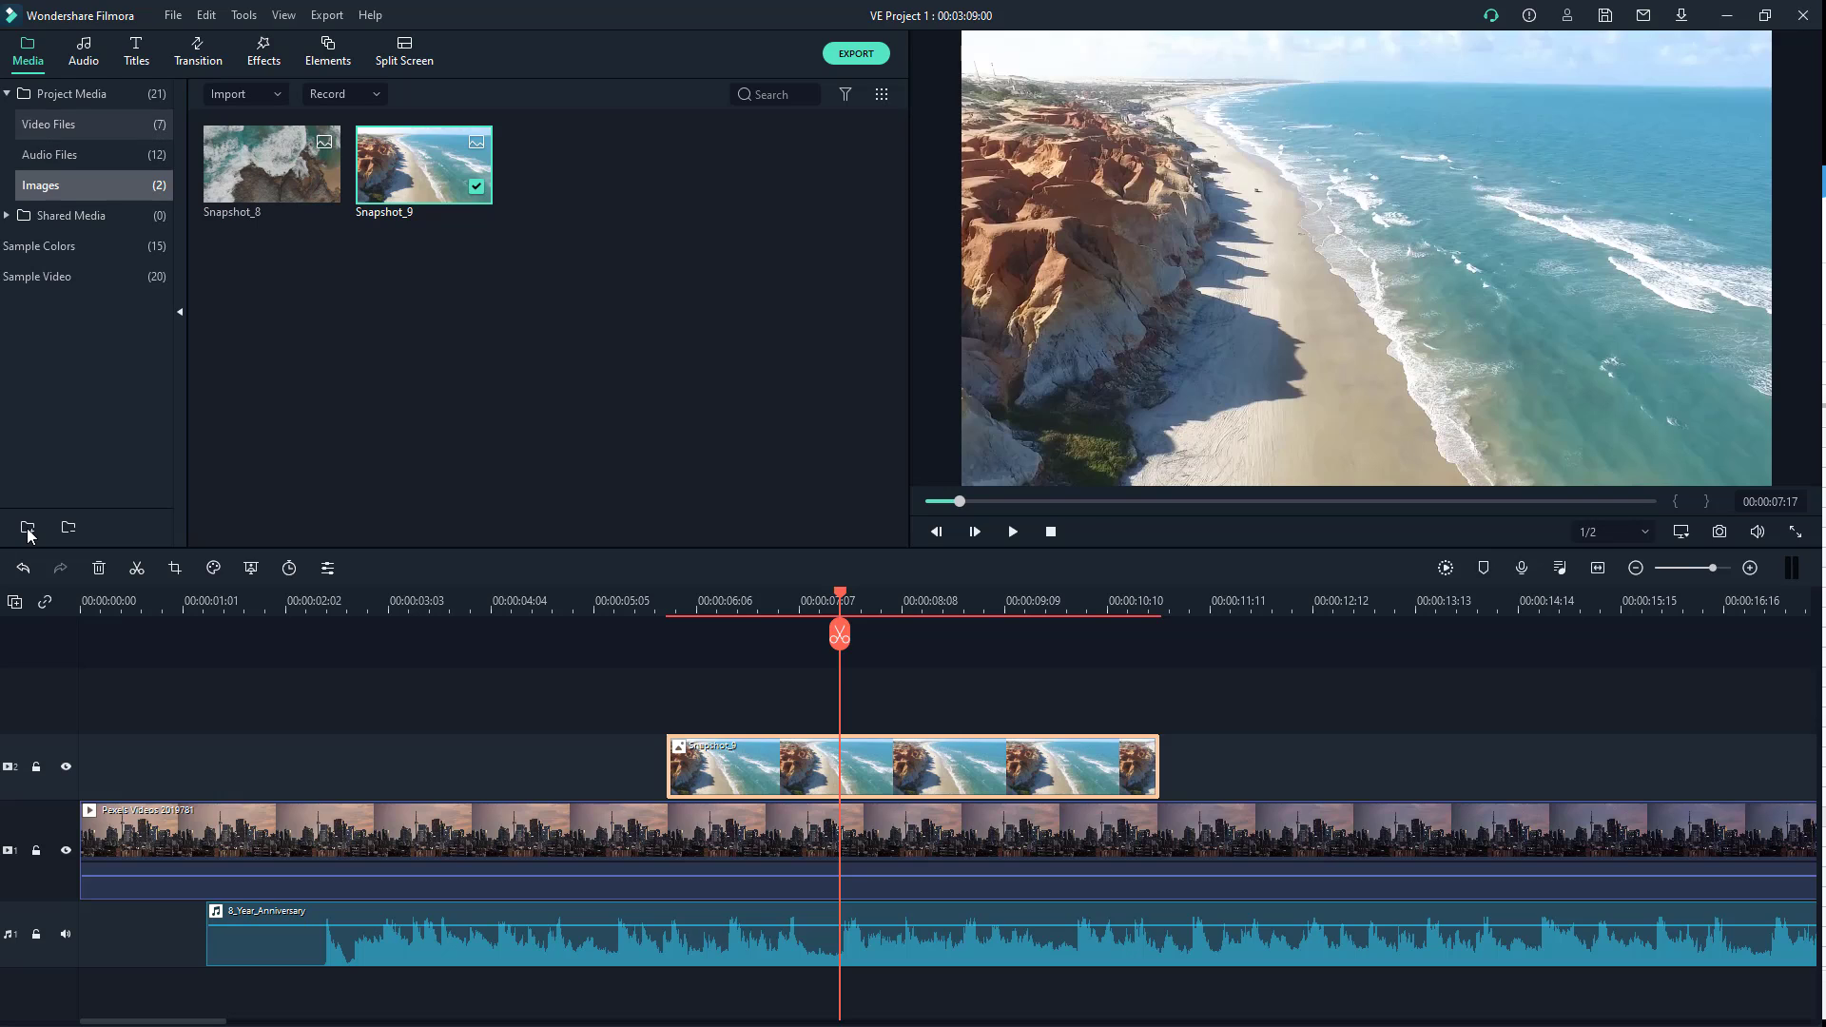
{"action": "key", "text": "Up"}
{"action": "key", "text": "Down"}
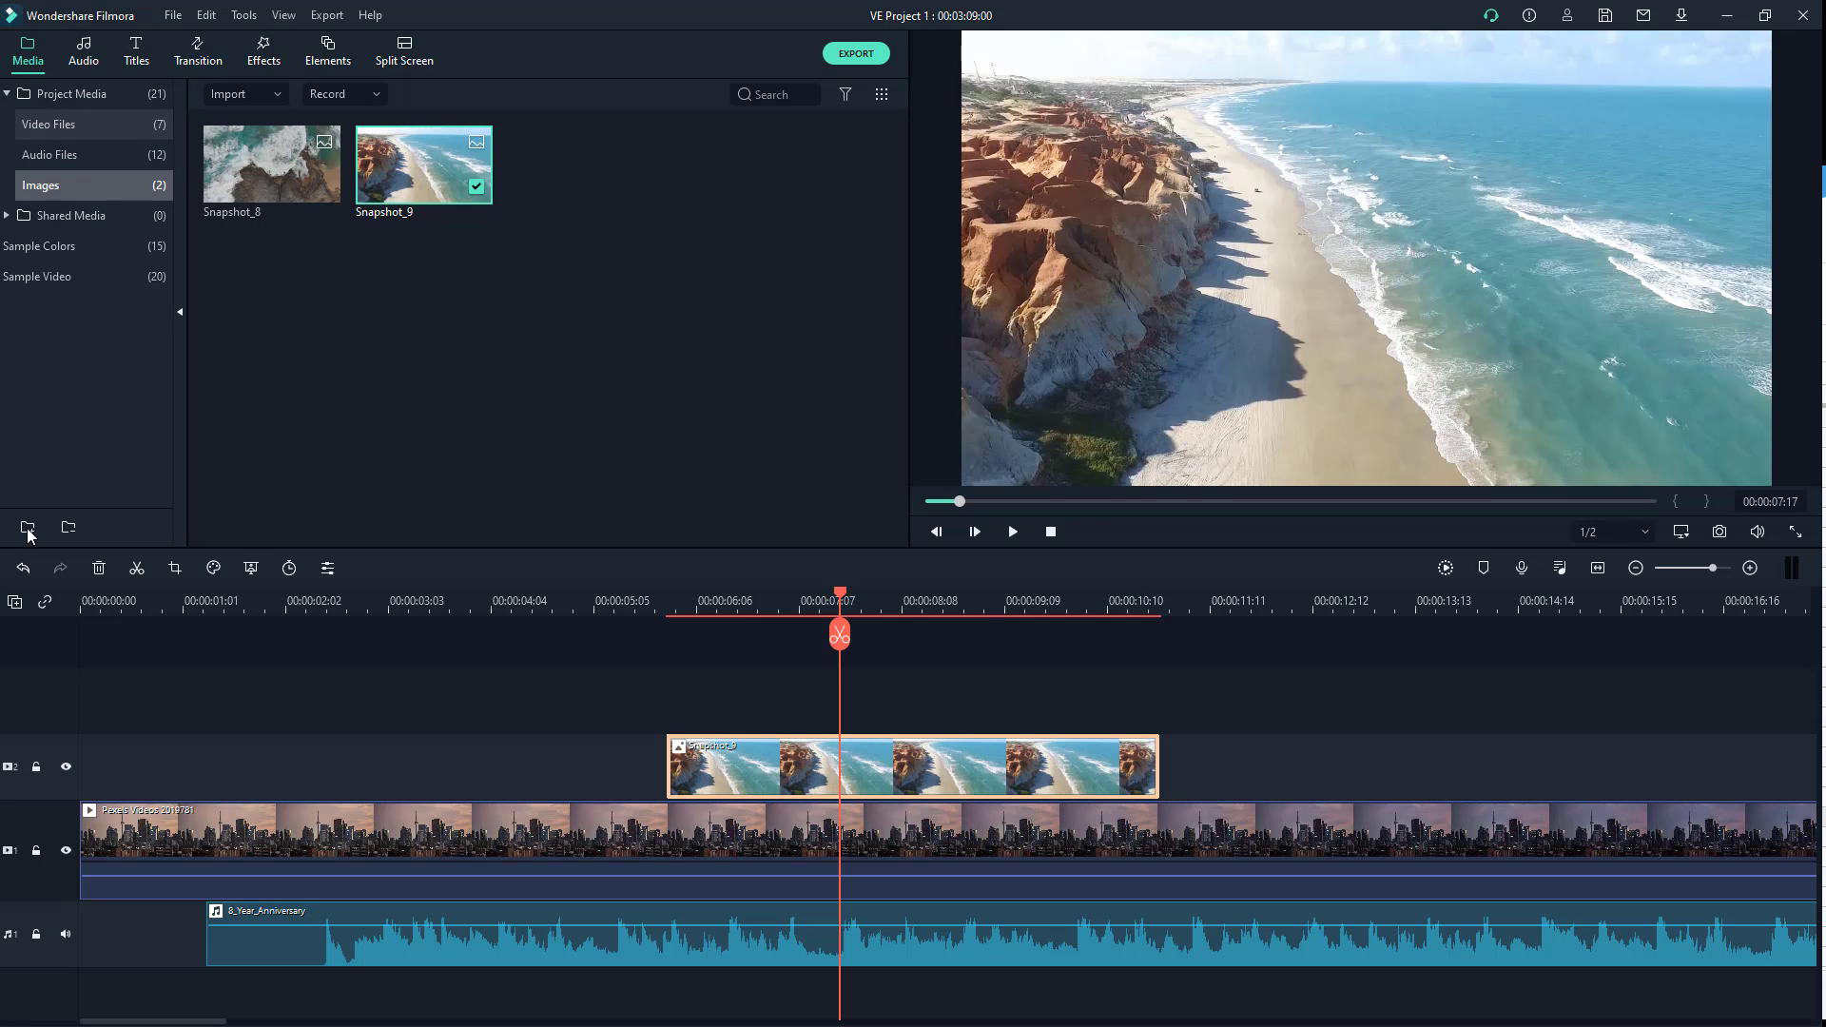